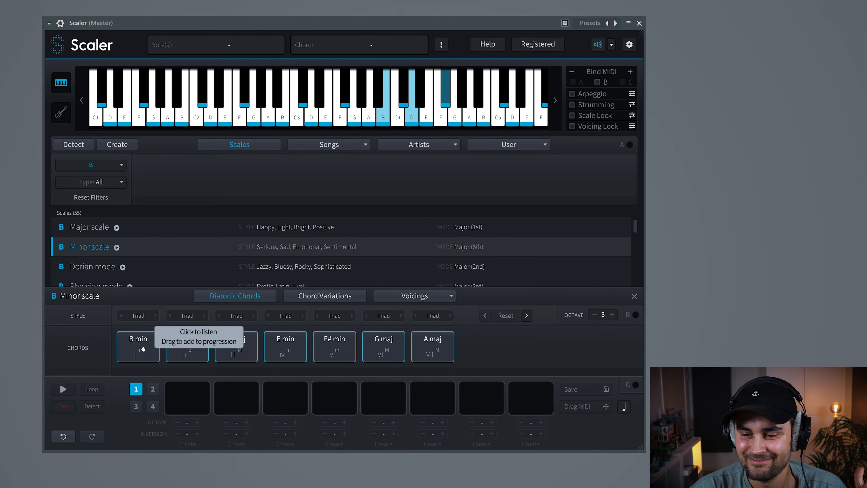
Step: Audition the diatonic triads of the B minor scale from C# dim through G maj, including the B min chord
{"action": "left_click", "coordinate": [188, 349]}
{"action": "left_click", "coordinate": [236, 349]}
{"action": "left_click", "coordinate": [287, 352]}
{"action": "left_click", "coordinate": [233, 355]}
{"action": "left_click", "coordinate": [340, 353]}
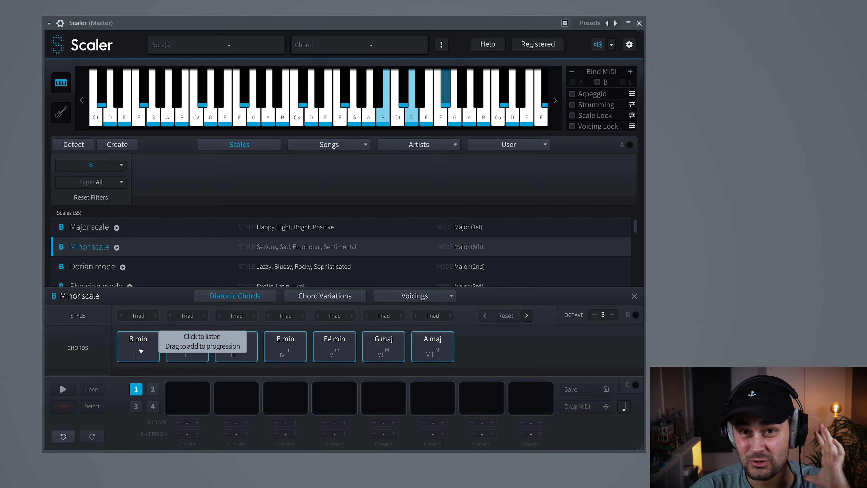
{"action": "left_click", "coordinate": [140, 350]}
{"action": "left_click", "coordinate": [231, 354]}
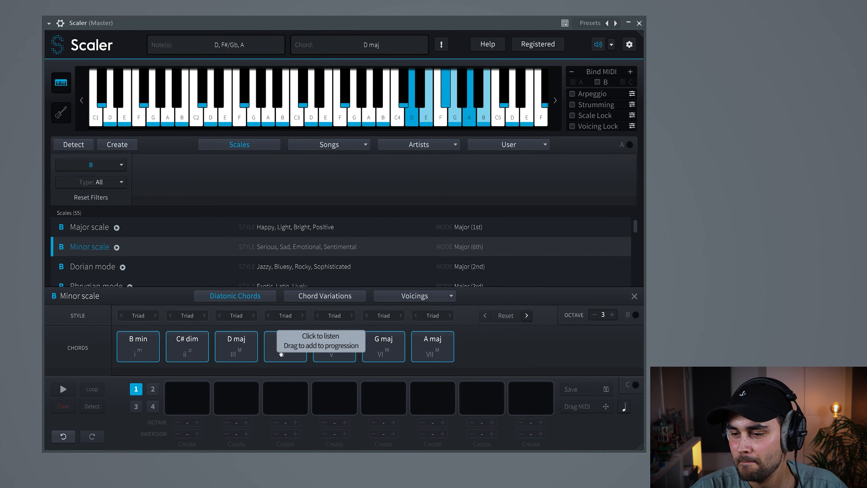
{"action": "left_click", "coordinate": [281, 353]}
{"action": "left_click", "coordinate": [327, 353]}
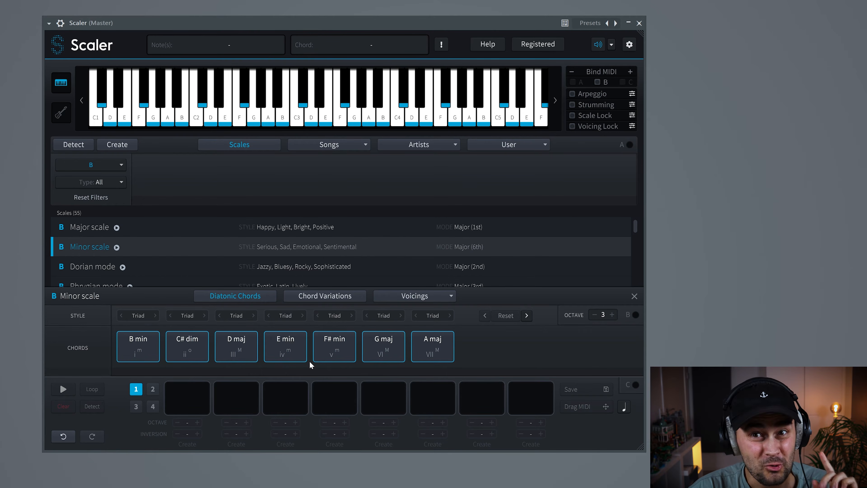
{"action": "left_click", "coordinate": [317, 354]}
{"action": "left_click", "coordinate": [379, 340]}
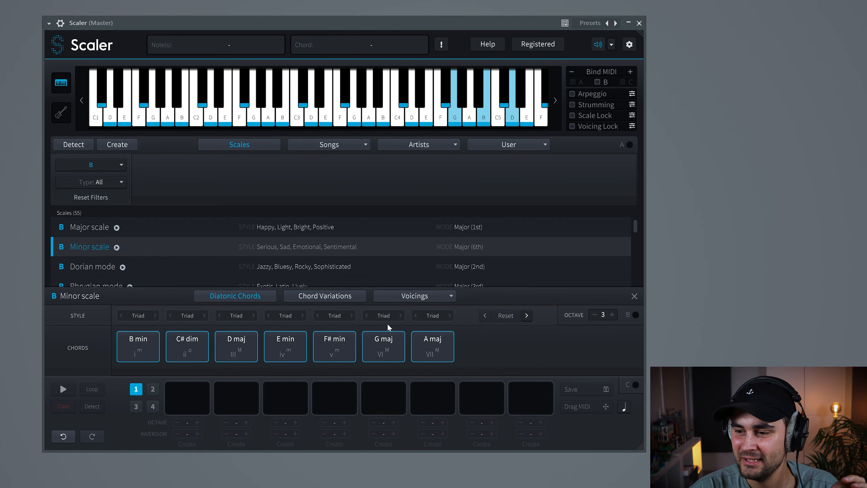
Step: Switch the chord voicings to Voicing 4 and audition its chords up to the final B min and back to E min
{"action": "left_click", "coordinate": [406, 297]}
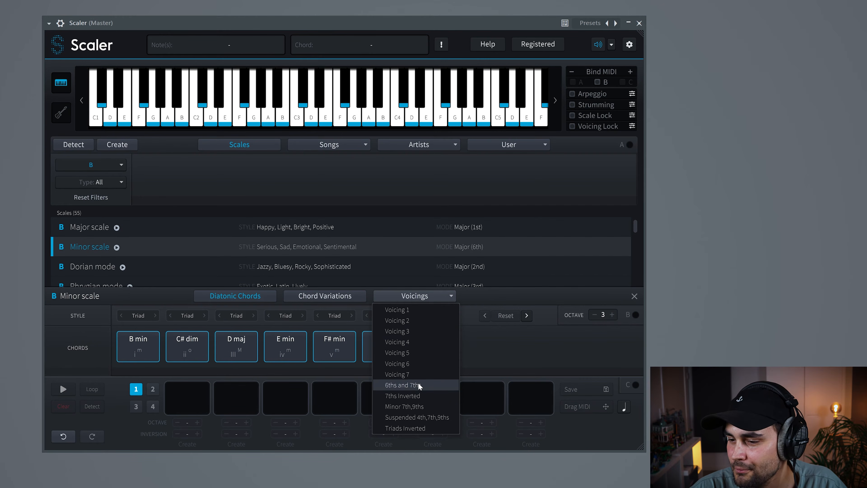
{"action": "left_click", "coordinate": [397, 342]}
{"action": "left_click", "coordinate": [146, 348]}
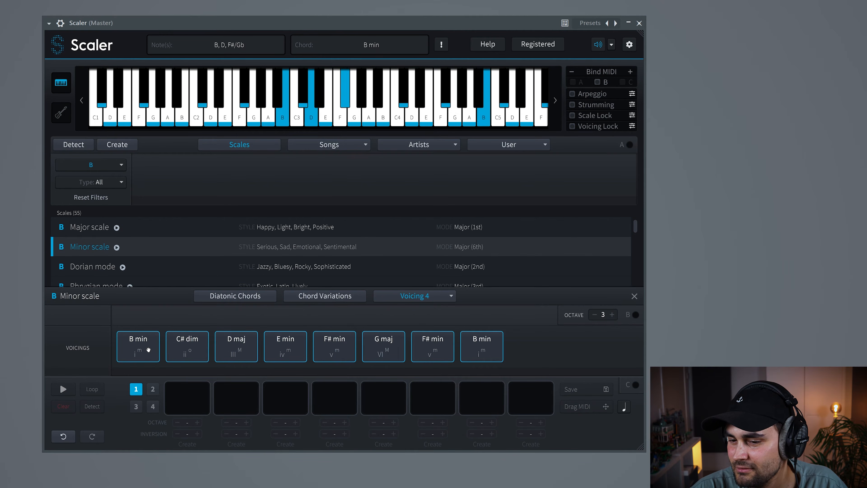
{"action": "left_click", "coordinate": [234, 348]}
{"action": "left_click", "coordinate": [285, 348]}
{"action": "left_click", "coordinate": [333, 349]}
{"action": "left_click", "coordinate": [390, 346]}
{"action": "left_click", "coordinate": [479, 347]}
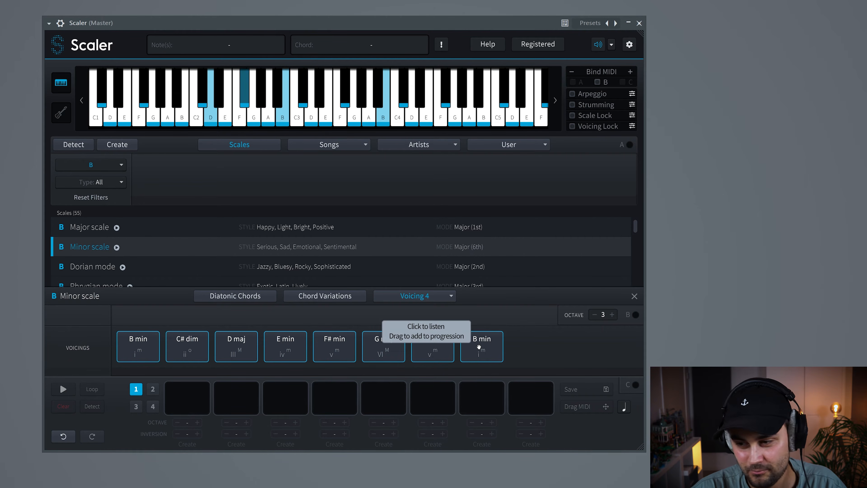
{"action": "left_click", "coordinate": [448, 354]}
{"action": "left_click", "coordinate": [385, 347]}
{"action": "left_click", "coordinate": [346, 345]}
{"action": "left_click", "coordinate": [297, 345]}
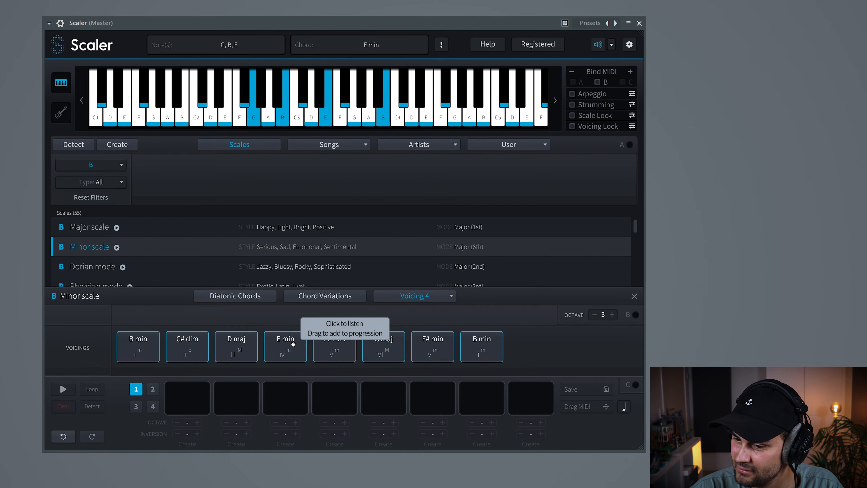
Step: Switch the chord voicings to 6ths and 7ths and audition B min7, D maj7, F# min7 and G maj7
{"action": "left_click", "coordinate": [418, 295]}
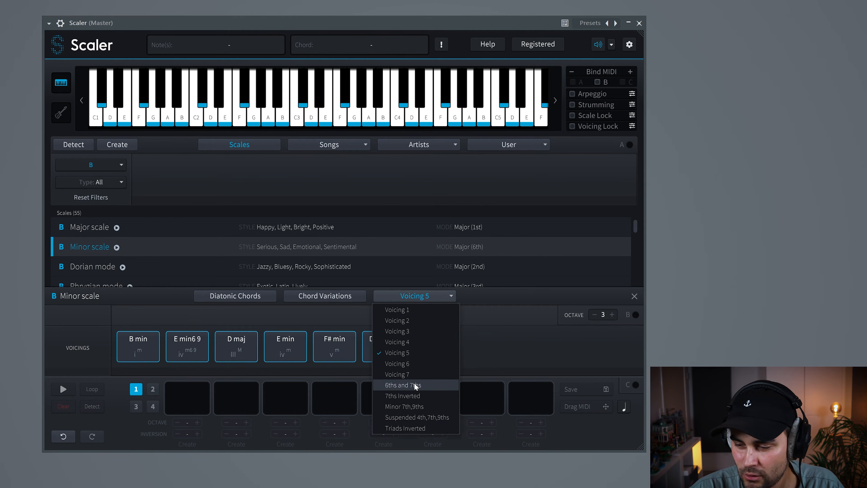
{"action": "left_click", "coordinate": [410, 389]}
{"action": "left_click", "coordinate": [135, 347]}
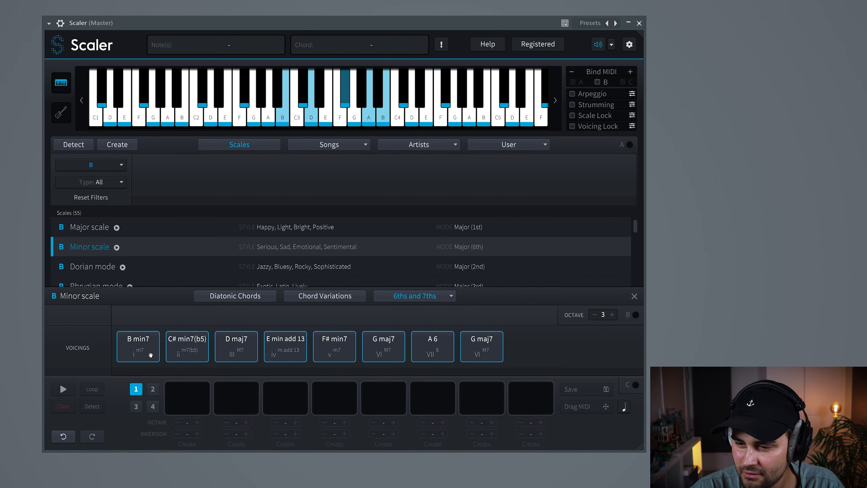
{"action": "left_click", "coordinate": [235, 353]}
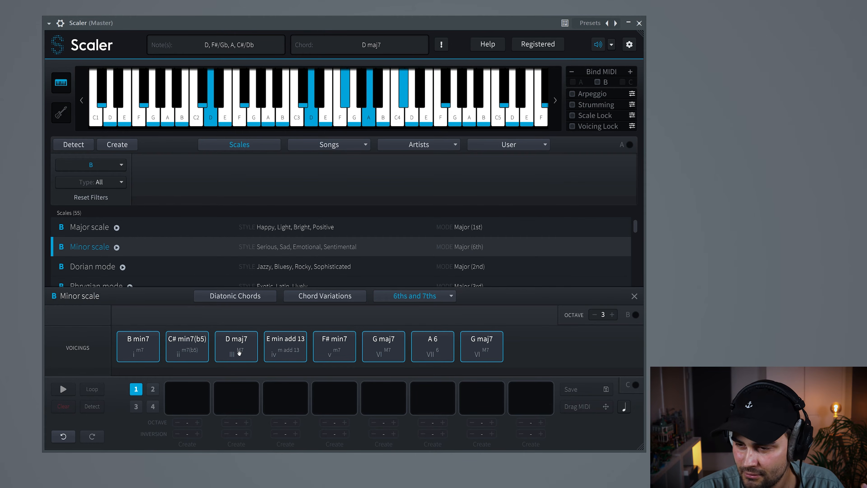
{"action": "left_click", "coordinate": [333, 350]}
{"action": "left_click", "coordinate": [384, 350]}
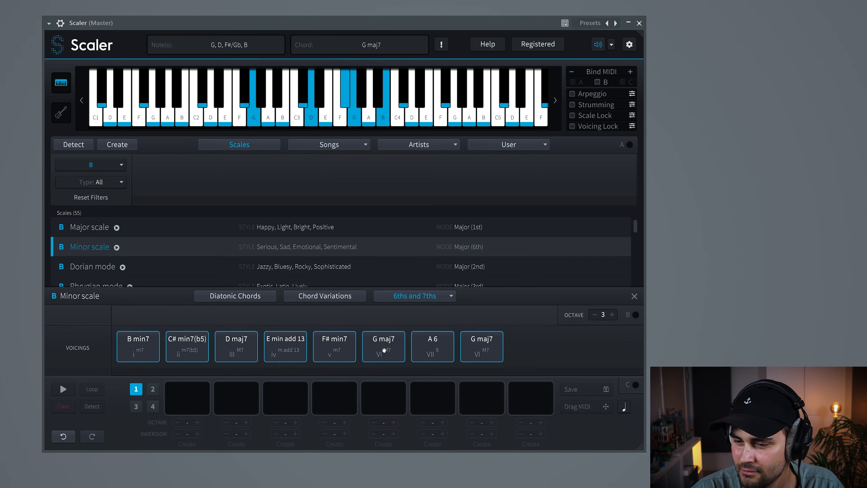
Step: Replay the B min7, D maj7, F# min7, G maj7 sequence from the voicings row, also trying the last G maj7
{"action": "left_click", "coordinate": [138, 347]}
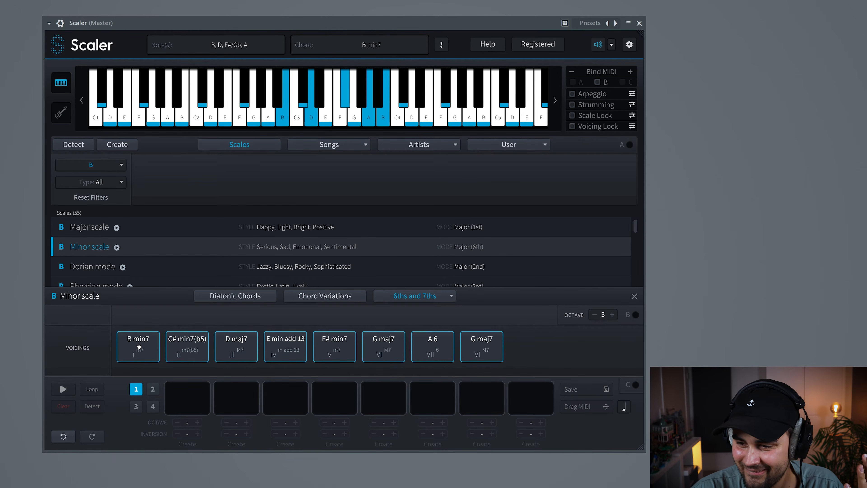
{"action": "left_click", "coordinate": [233, 354]}
{"action": "left_click", "coordinate": [330, 345]}
{"action": "left_click", "coordinate": [369, 348]}
{"action": "left_click", "coordinate": [465, 357]}
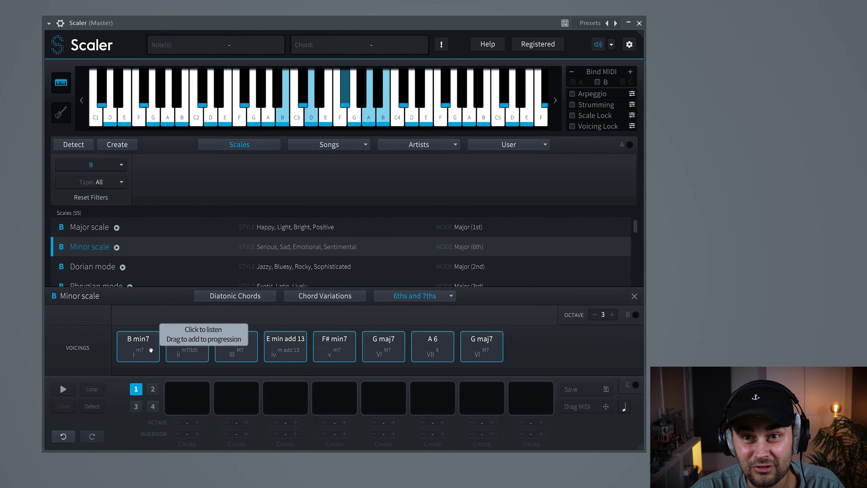
{"action": "left_click", "coordinate": [144, 348]}
{"action": "left_click", "coordinate": [242, 350]}
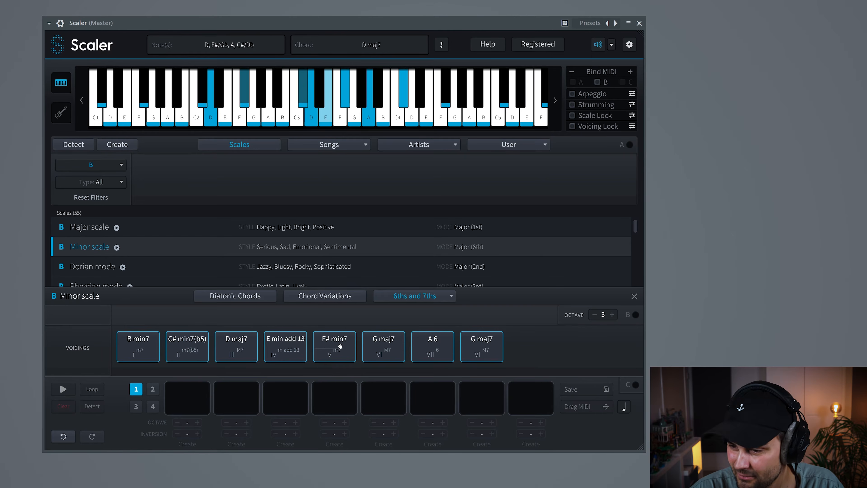
{"action": "left_click", "coordinate": [339, 349]}
{"action": "left_click", "coordinate": [388, 349]}
Step: Add B min7, D maj7, F# min7 and G maj7 to the first four slots of the progression
{"action": "left_click_drag", "start_coordinate": [132, 353], "coordinate": [178, 400]}
{"action": "left_click_drag", "start_coordinate": [236, 345], "coordinate": [237, 397]}
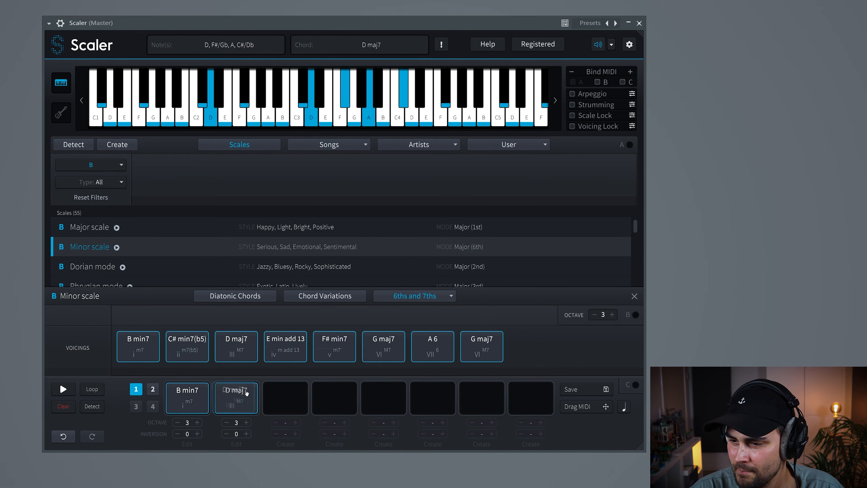
{"action": "left_click_drag", "start_coordinate": [333, 350], "coordinate": [324, 396]}
{"action": "left_click_drag", "start_coordinate": [383, 347], "coordinate": [335, 397]}
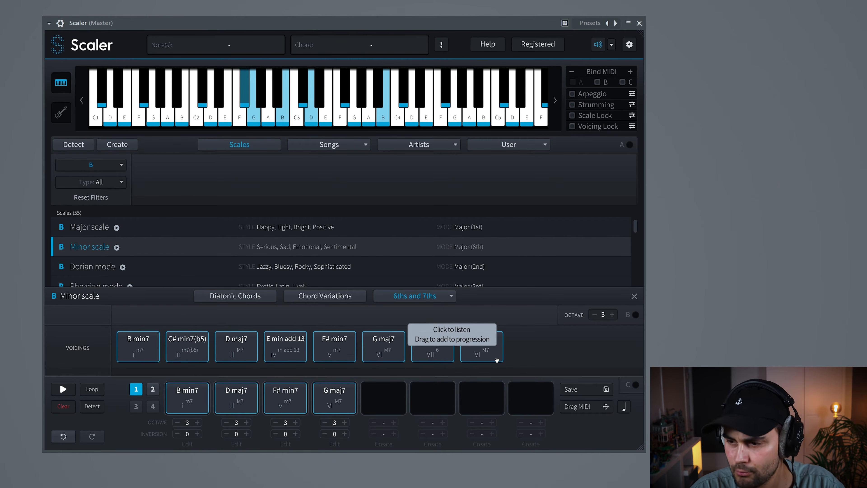
Step: Audition A 6 and the last G maj7 voicing, and add them to the progression's seventh and eighth slots
{"action": "left_click", "coordinate": [442, 350]}
{"action": "left_click", "coordinate": [442, 350]}
{"action": "left_click", "coordinate": [482, 347]}
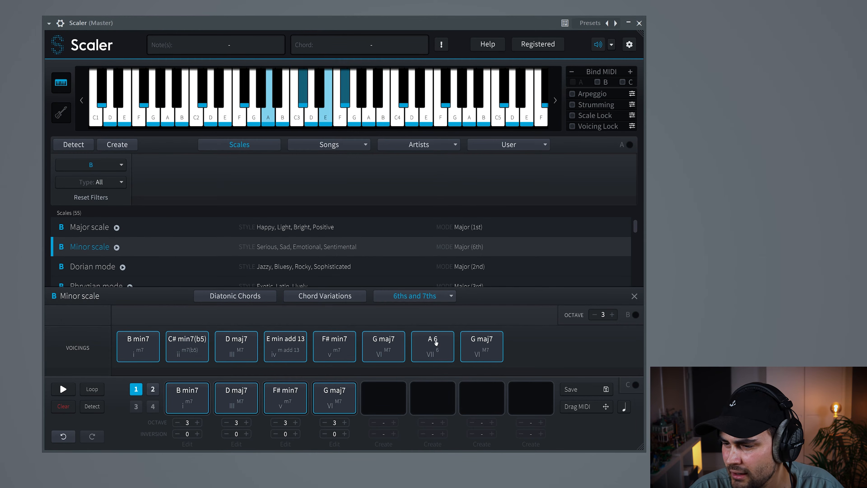
{"action": "left_click_drag", "start_coordinate": [436, 343], "coordinate": [481, 398]}
{"action": "left_click_drag", "start_coordinate": [482, 345], "coordinate": [531, 398]}
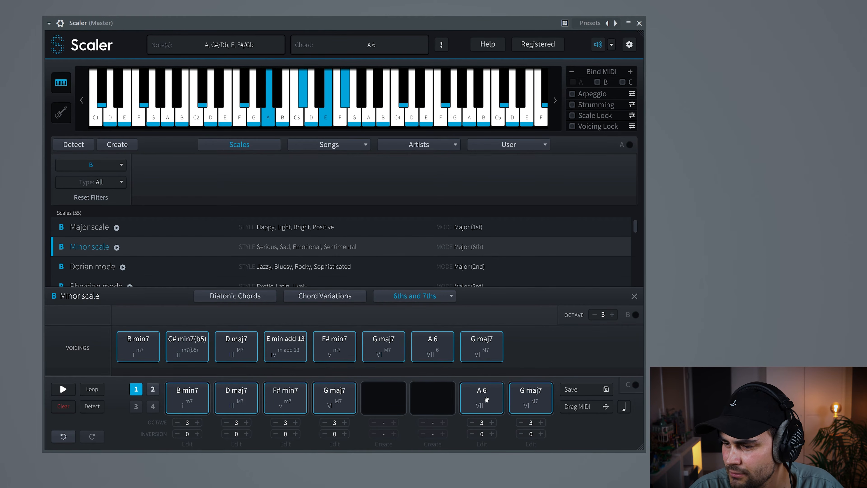
Step: Listen to the chords placed in the progression slots in order, ending with A 6 and G maj7
{"action": "left_click", "coordinate": [531, 400]}
{"action": "left_click", "coordinate": [190, 397]}
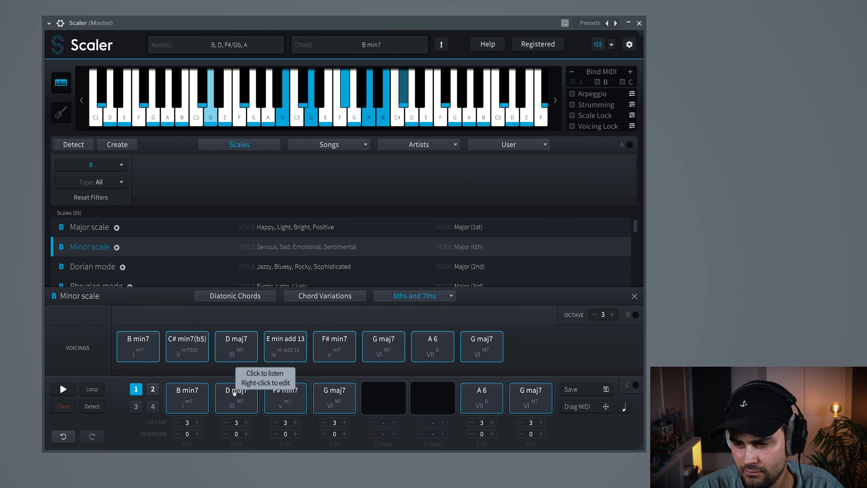
{"action": "left_click", "coordinate": [298, 398]}
{"action": "left_click", "coordinate": [340, 405]}
{"action": "left_click", "coordinate": [349, 412]}
{"action": "left_click", "coordinate": [485, 400]}
{"action": "left_click", "coordinate": [532, 399]}
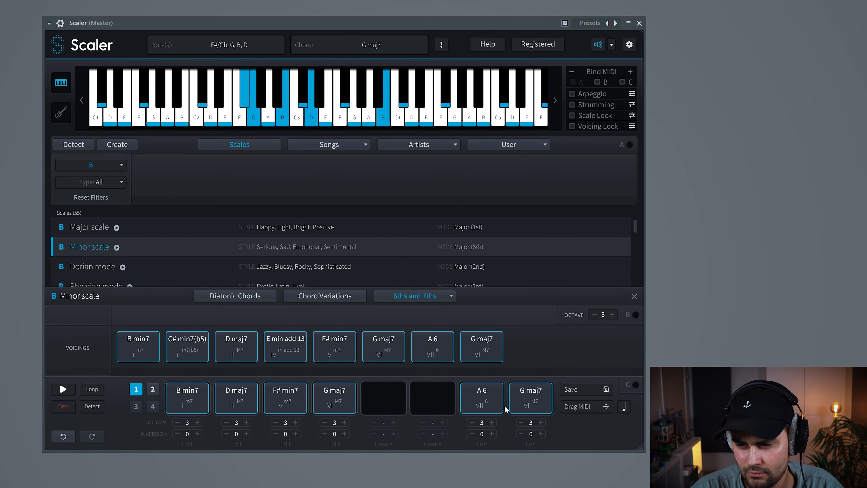
{"action": "left_click", "coordinate": [483, 392]}
{"action": "left_click", "coordinate": [526, 400]}
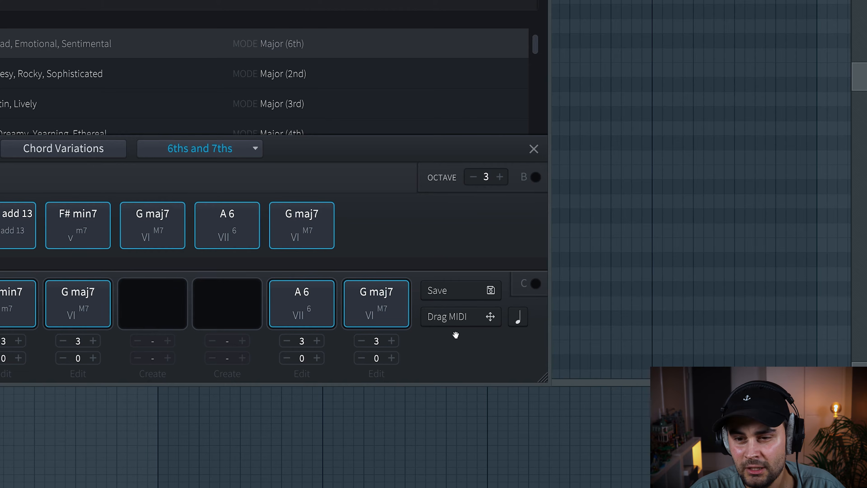
Step: Export the progression's MIDI into the Korg M1 Piano piano roll and play it back
{"action": "left_click_drag", "start_coordinate": [456, 335], "coordinate": [87, 217]}
{"action": "key", "text": "space"}
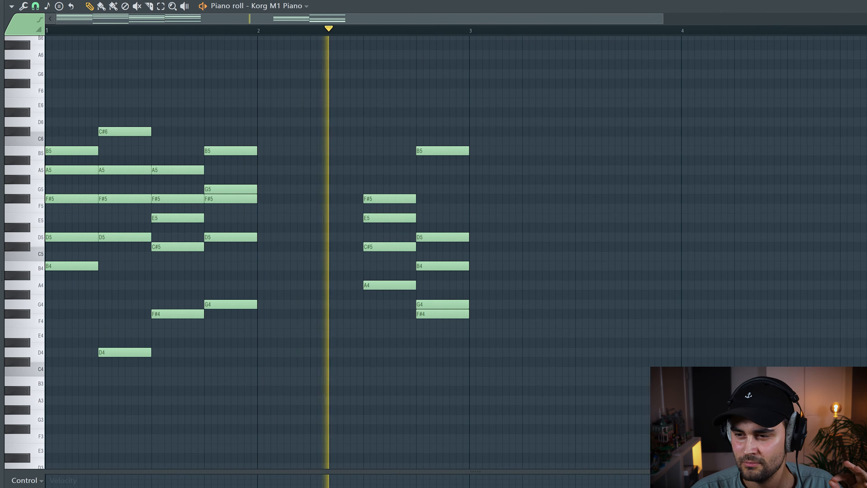
{"action": "key", "text": "space"}
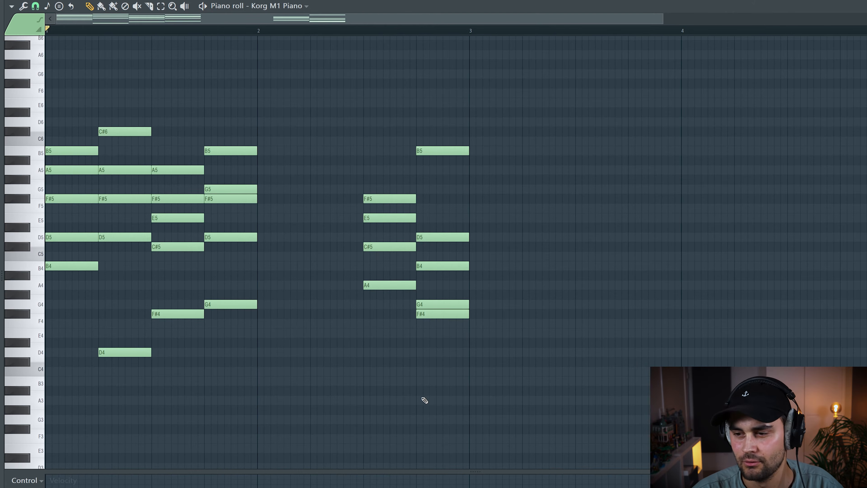
Step: Shorten all chord notes to half a beat and move every chord after the first one bar later
{"action": "key", "text": "ctrl+a"}
{"action": "left_click_drag", "start_coordinate": [98, 152], "coordinate": [69, 151]}
{"action": "left_click_drag", "start_coordinate": [111, 127], "coordinate": [322, 125]}
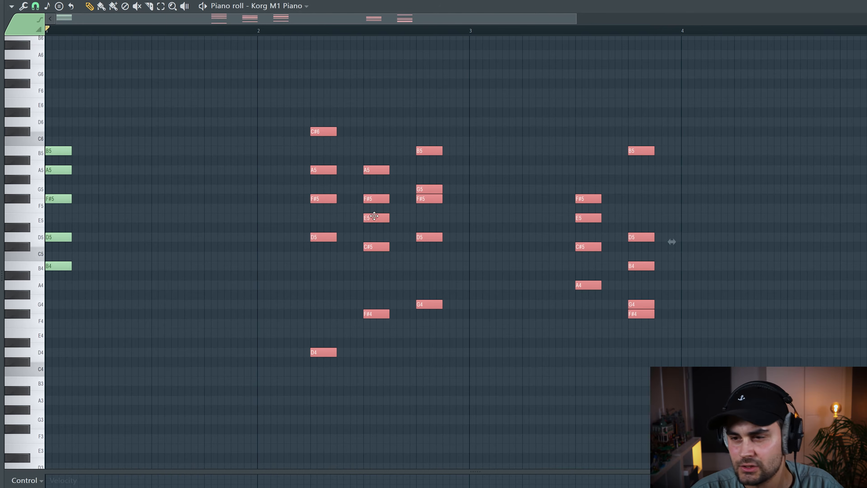
{"action": "left_click", "coordinate": [179, 256]}
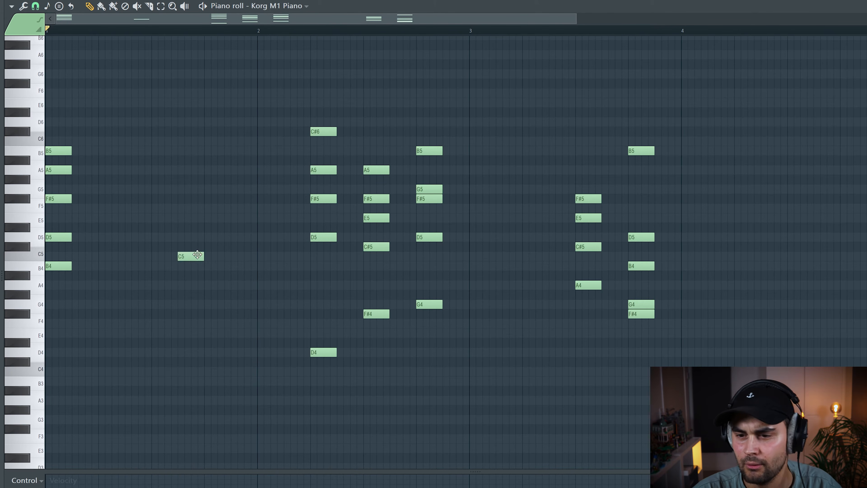
Step: Duplicate the opening B min7 chord onto beat 2 of bar 1 and play the result
{"action": "left_click_drag", "start_coordinate": [108, 323], "coordinate": [27, 94]}
{"action": "key", "text": "ctrl+b"}
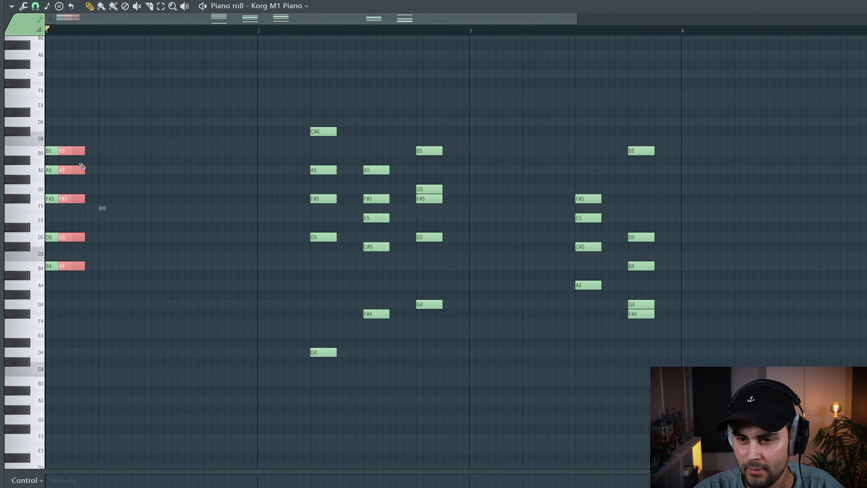
{"action": "left_click_drag", "start_coordinate": [70, 153], "coordinate": [111, 151]}
{"action": "key", "text": "space"}
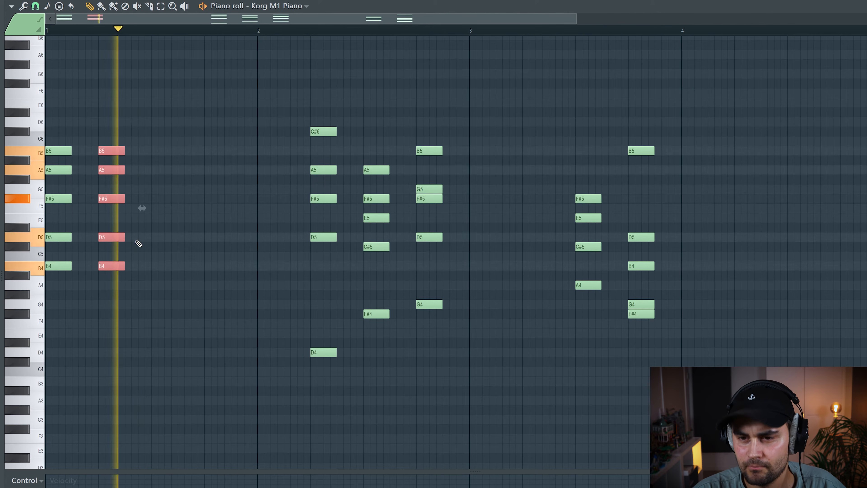
{"action": "key", "text": "space"}
Step: Duplicate the second B min7 chord to start three sixteenths after it, and play the pattern
{"action": "left_click", "coordinate": [116, 304]}
{"action": "right_click", "coordinate": [131, 302]}
{"action": "left_click_drag", "start_coordinate": [138, 310], "coordinate": [113, 108]}
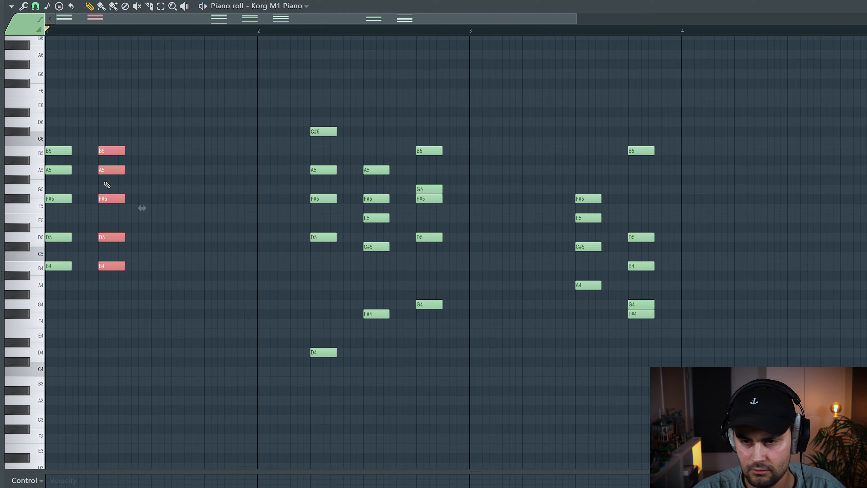
{"action": "left_click_drag", "start_coordinate": [123, 152], "coordinate": [163, 152]}
{"action": "key", "text": "space"}
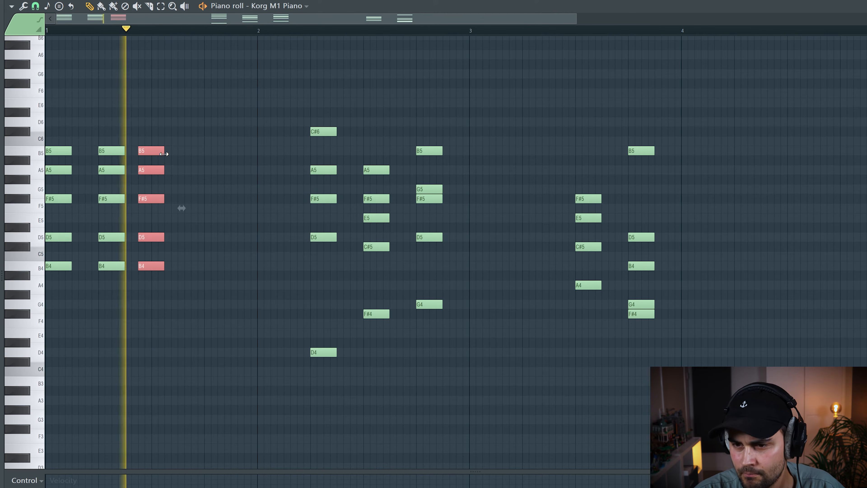
{"action": "key", "text": "space"}
{"action": "left_click", "coordinate": [186, 323]}
{"action": "key", "text": "space"}
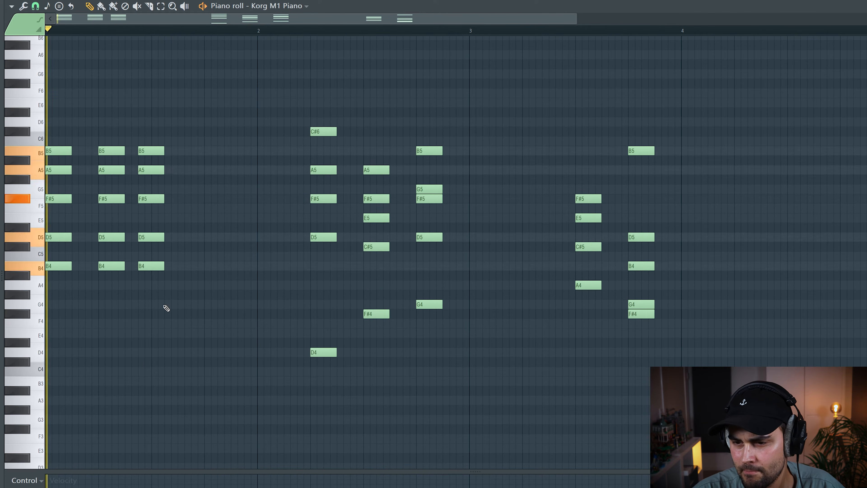
{"action": "key", "text": "space"}
Step: Move the D maj7 chord to start three sixteenths after the third B min7 chord, and play the rhythm
{"action": "left_click_drag", "start_coordinate": [331, 406], "coordinate": [187, 131]}
{"action": "key", "text": "space"}
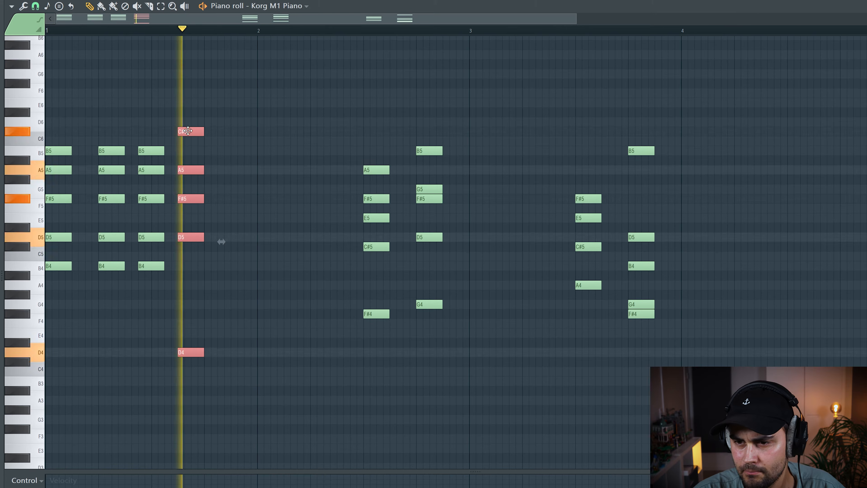
{"action": "key", "text": "space"}
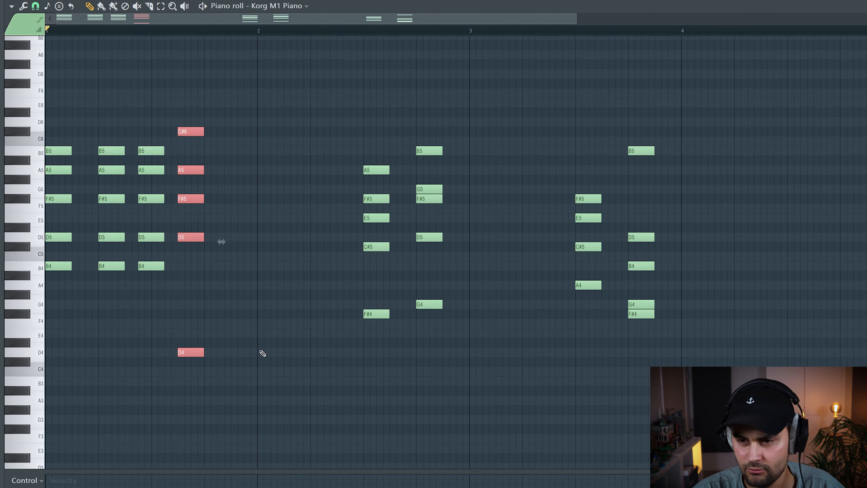
Step: Duplicate the D maj7 chord to start three sixteenths after the original, and play the pattern
{"action": "key", "text": "ctrl+b"}
{"action": "left_click_drag", "start_coordinate": [209, 134], "coordinate": [235, 135]}
{"action": "key", "text": "space"}
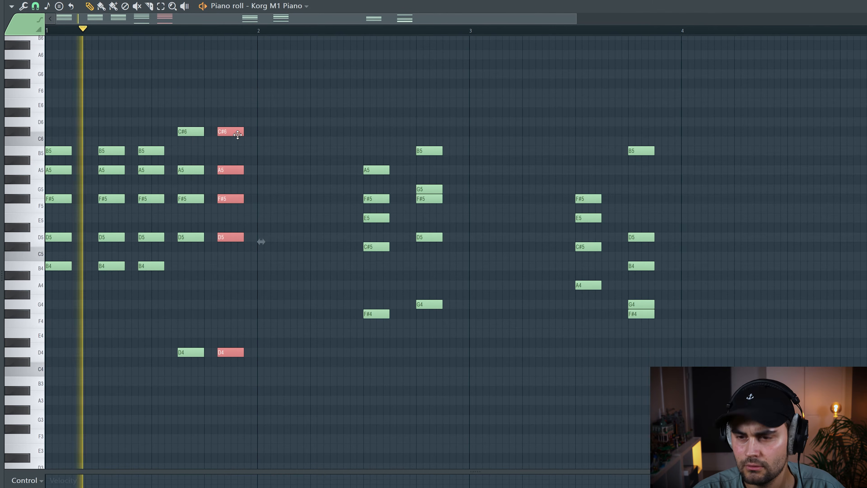
{"action": "key", "text": "space"}
Step: Move the F# min7 chord to the start of bar 2, copy it three sixteenths on, and play the pattern
{"action": "left_click_drag", "start_coordinate": [389, 367], "coordinate": [255, 167]}
{"action": "key", "text": "ctrl+c"}
{"action": "key", "text": "ctrl+v"}
{"action": "left_click_drag", "start_coordinate": [63, 170], "coordinate": [314, 173]}
{"action": "key", "text": "space"}
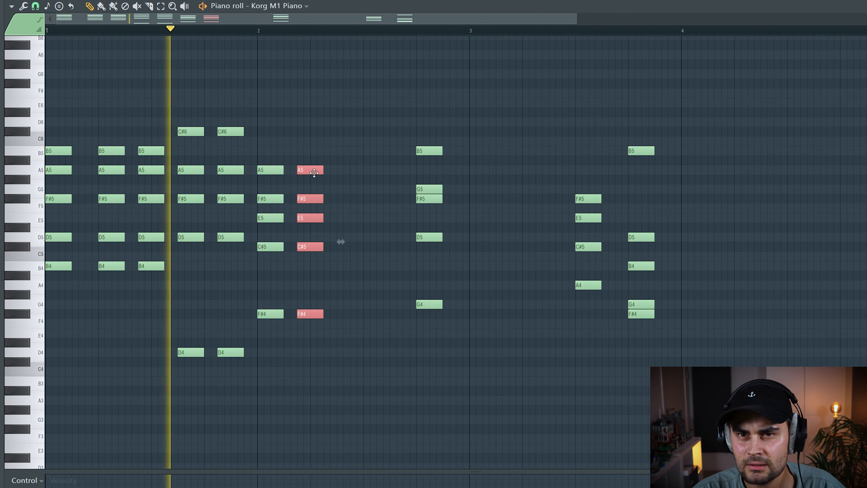
Step: Move the second F# min7 chord to four sixteenths into bar 2, add a third copy three sixteenths on, and play the pattern
{"action": "key", "text": "space"}
{"action": "left_click", "coordinate": [328, 176]}
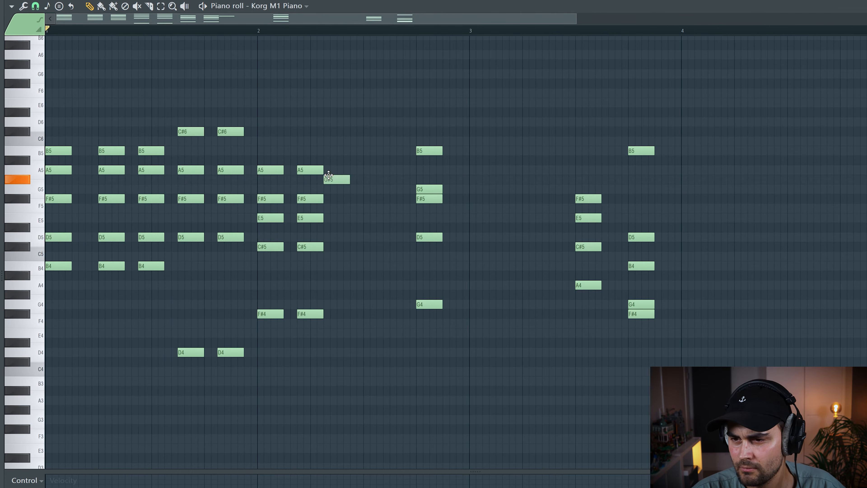
{"action": "left_click_drag", "start_coordinate": [343, 356], "coordinate": [371, 168]}
{"action": "key", "text": "space"}
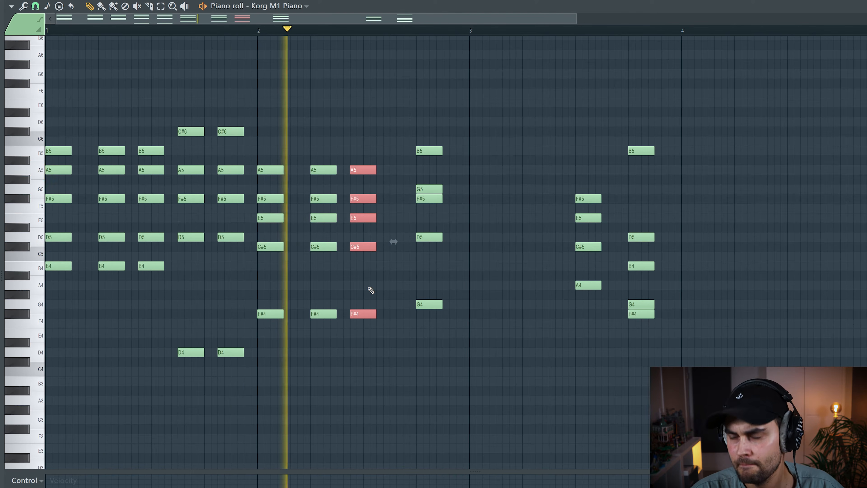
{"action": "key", "text": "space"}
Step: Move the G maj7 chord to start three sixteenths after the third F# min7, duplicate it three sixteenths on, and play the pattern
{"action": "left_click_drag", "start_coordinate": [463, 353], "coordinate": [417, 100]}
{"action": "left_click_drag", "start_coordinate": [423, 152], "coordinate": [398, 147]}
{"action": "key", "text": "ctrl+c"}
{"action": "key", "text": "ctrl+v"}
{"action": "left_click_drag", "start_coordinate": [194, 149], "coordinate": [447, 149]}
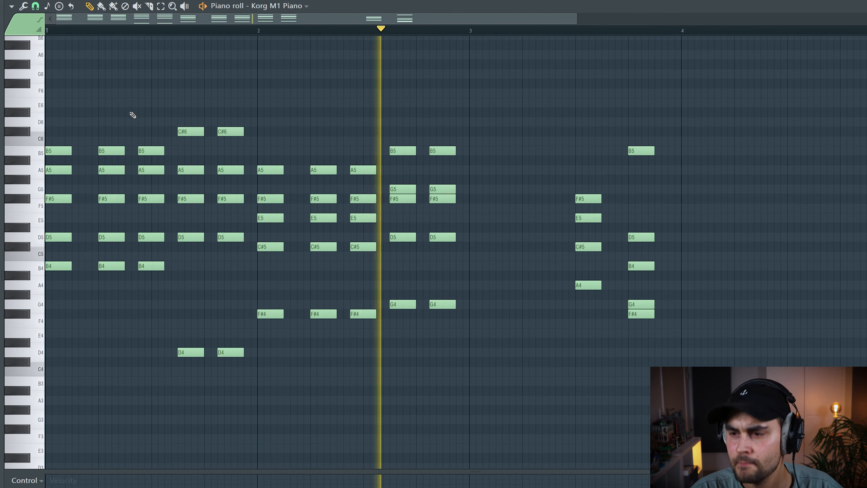
{"action": "key", "text": "space"}
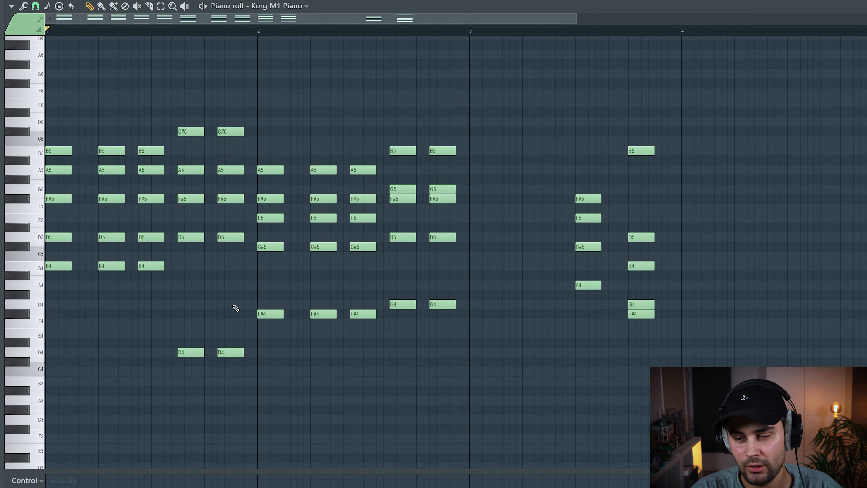
Step: Reduce the piano roll to a smaller window and place a scaled-down Scaler window beside it
{"action": "key", "text": "Return"}
{"action": "left_click_drag", "start_coordinate": [369, 37], "coordinate": [377, 26]}
{"action": "scroll", "coordinate": [172, 196], "scroll_direction": "down", "scroll_amount": 3}
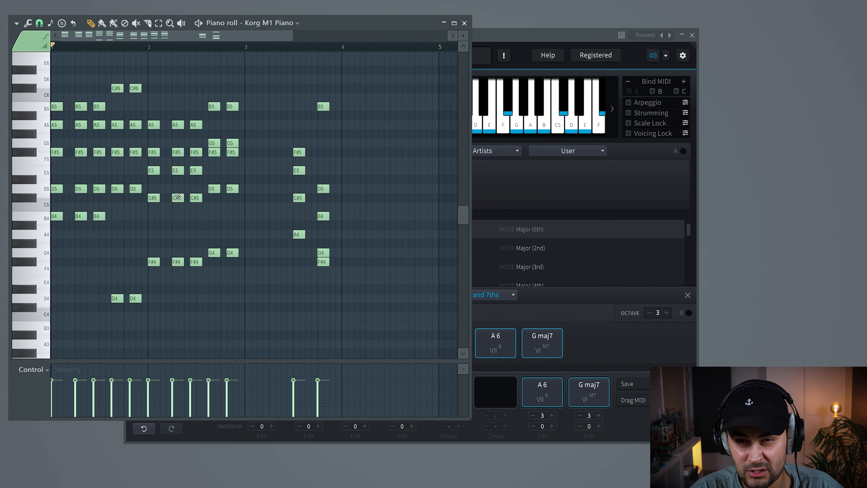
{"action": "left_click", "coordinate": [517, 44]}
{"action": "left_click_drag", "start_coordinate": [723, 439], "coordinate": [433, 309]}
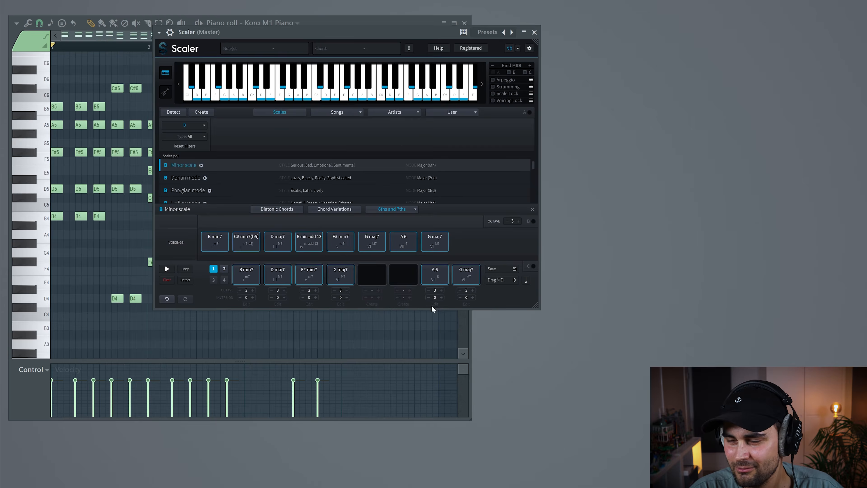
{"action": "left_click_drag", "start_coordinate": [289, 32], "coordinate": [607, 23]}
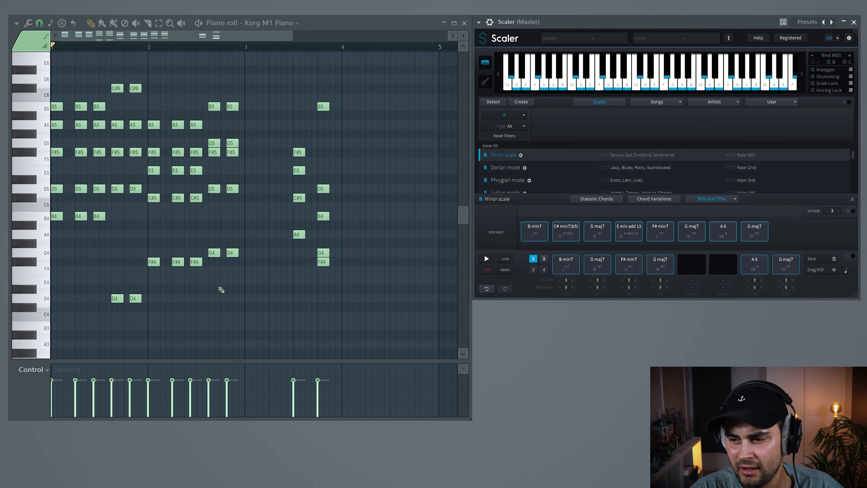
Step: Add B3 bass notes an octave below the roots of the three B min7 chords, and play the pattern
{"action": "scroll", "coordinate": [222, 290], "scroll_direction": "down", "scroll_amount": 1}
{"action": "left_click", "coordinate": [57, 192]}
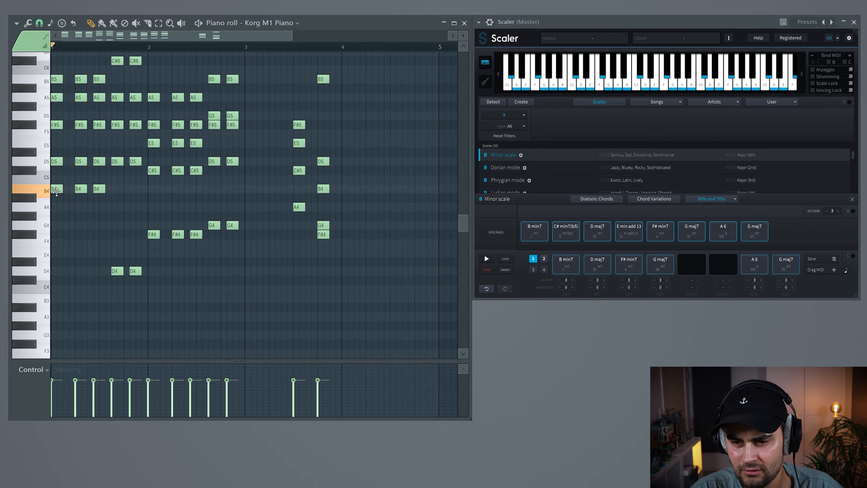
{"action": "left_click", "coordinate": [65, 301]}
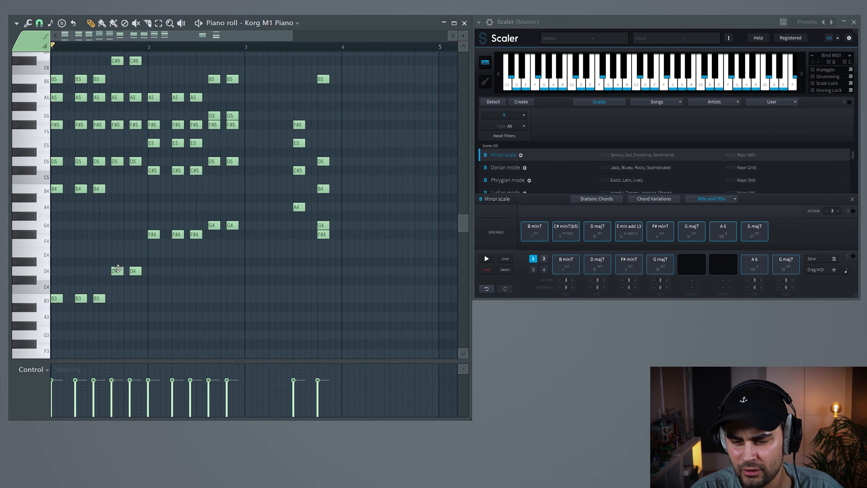
{"action": "key", "text": "space"}
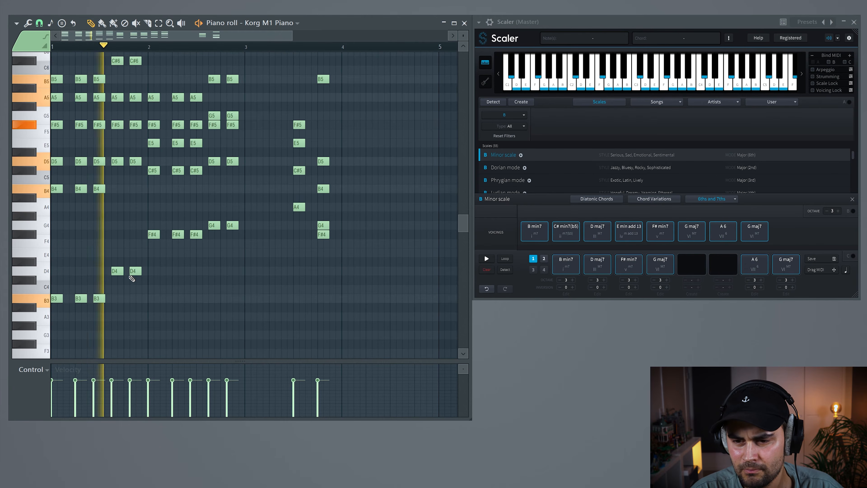
{"action": "key", "text": "space"}
Step: Add F#3 bass notes an octave below the roots of the F# min7 chords, aligned with each chord's start, and play the pattern
{"action": "left_click", "coordinate": [154, 237]}
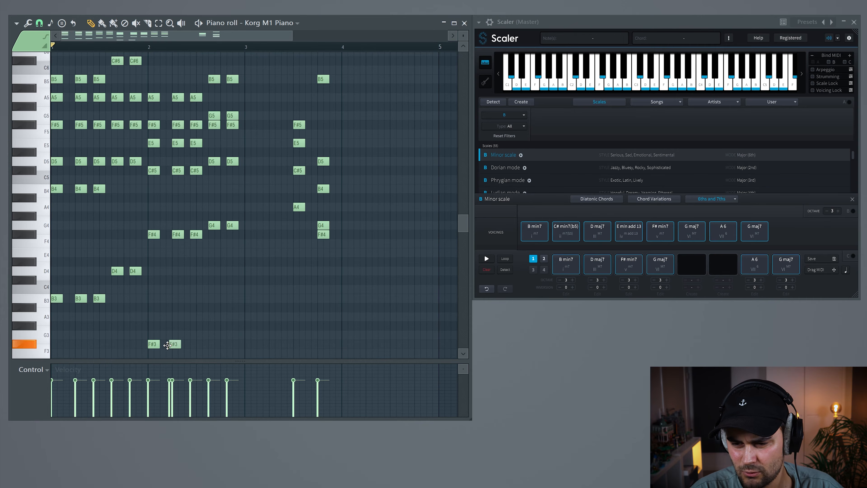
{"action": "key", "text": "space"}
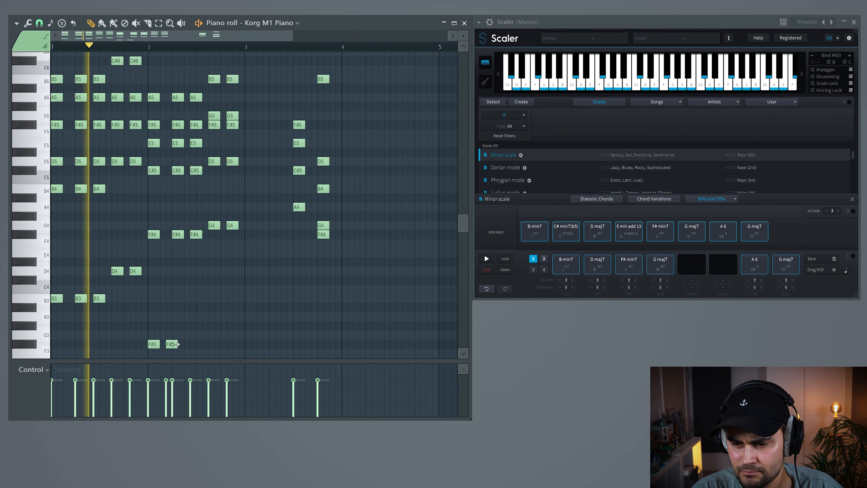
{"action": "left_click_drag", "start_coordinate": [172, 345], "coordinate": [178, 345]}
{"action": "key", "text": "space"}
{"action": "key", "text": "space"}
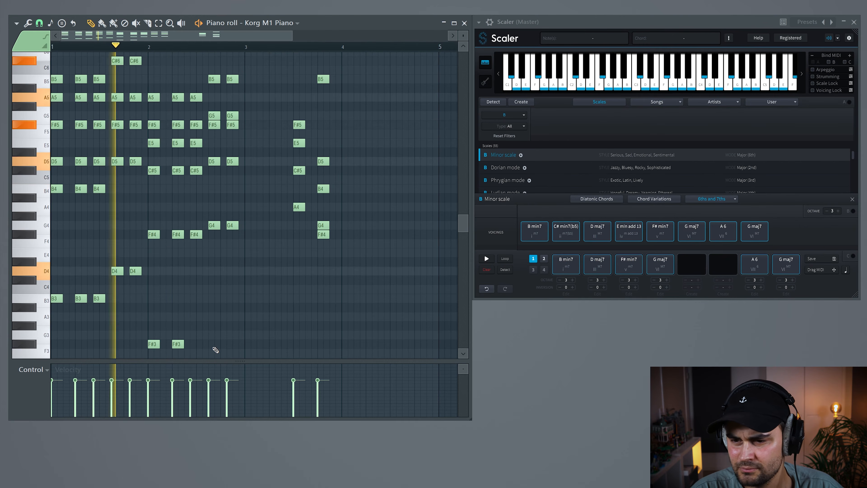
{"action": "key", "text": "space"}
Step: Lower the velocity of the three F#3 bass notes together and play the pattern
{"action": "left_click_drag", "start_coordinate": [240, 354], "coordinate": [146, 338]}
{"action": "double_click", "coordinate": [150, 343]}
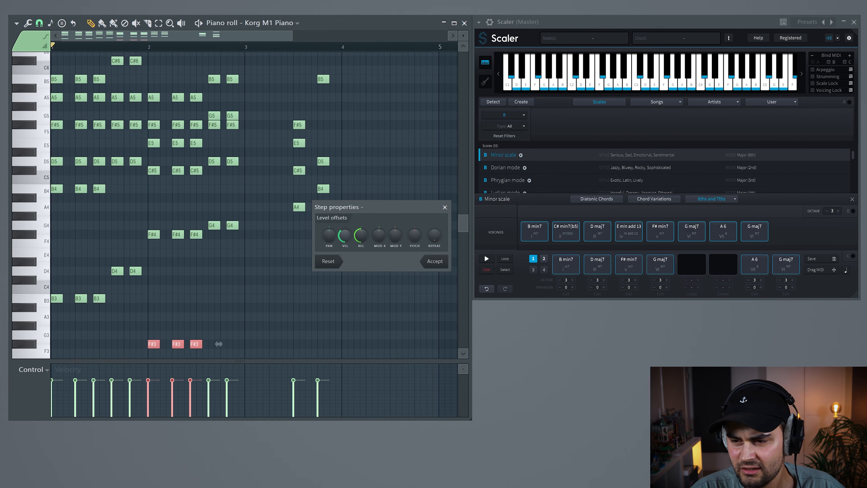
{"action": "left_click_drag", "start_coordinate": [367, 209], "coordinate": [324, 210]}
{"action": "left_click", "coordinate": [394, 263]}
{"action": "key", "text": "space"}
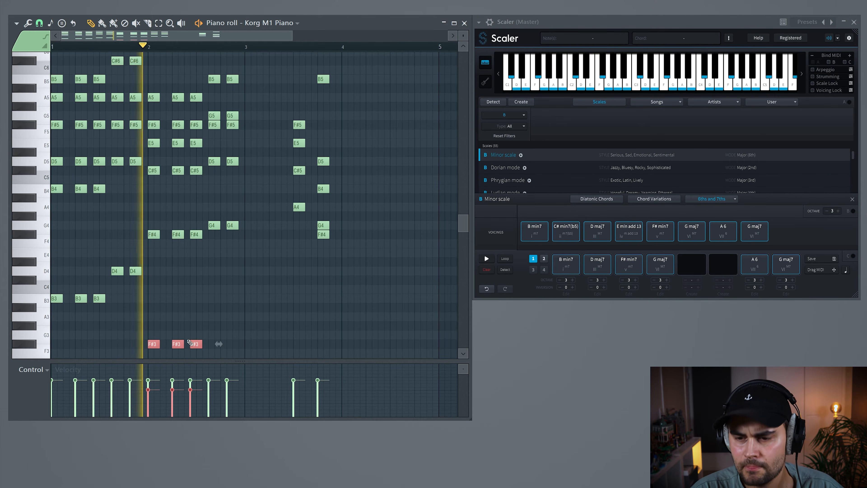
{"action": "key", "text": "space"}
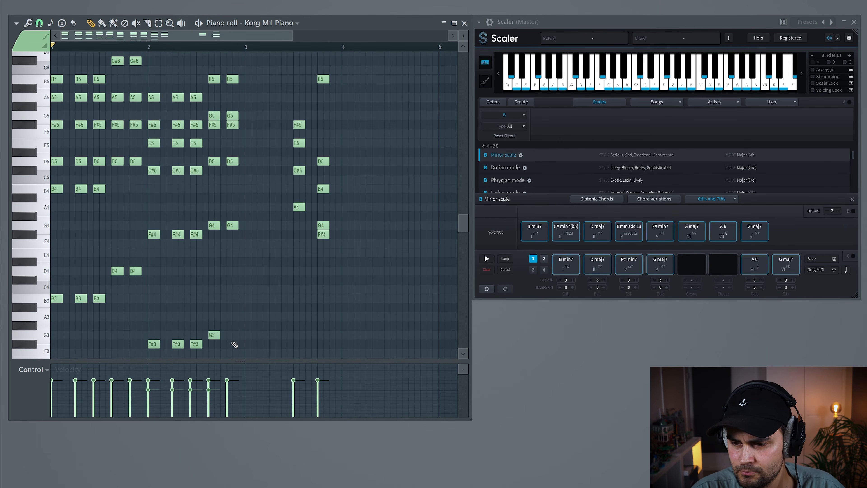
Step: Add G3 bass notes under the two G maj7 chords in bar 2, and play the pattern
{"action": "key", "text": "space"}
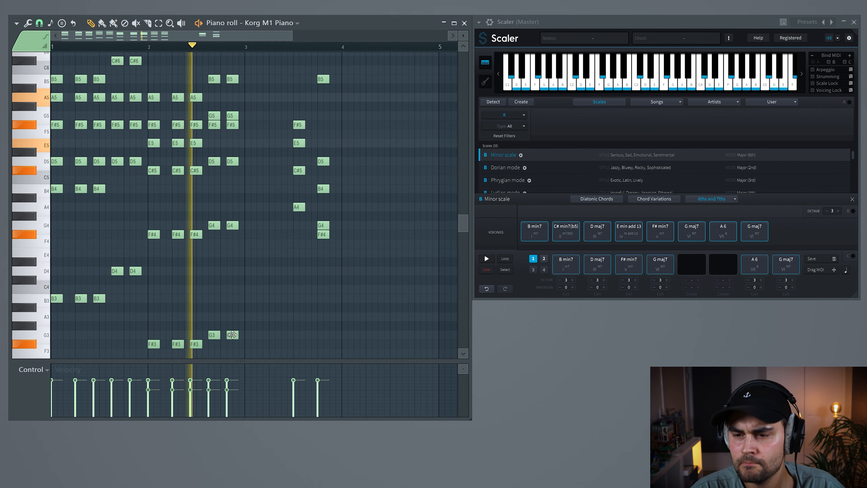
{"action": "key", "text": "space"}
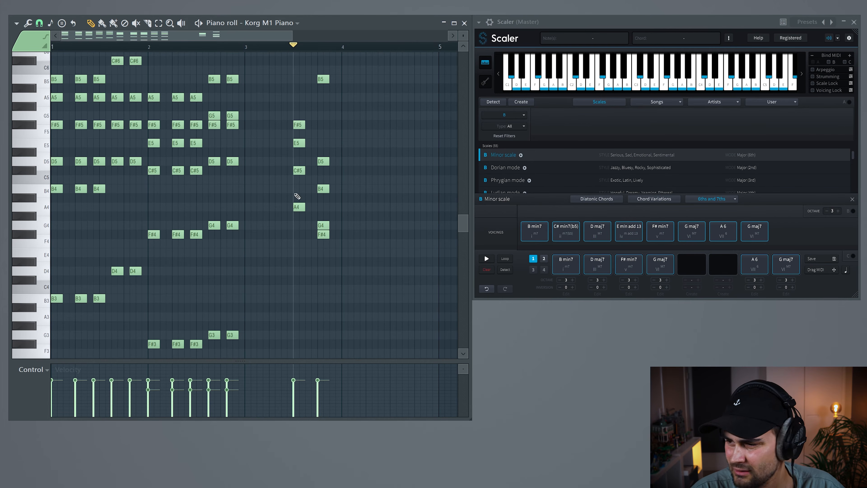
{"action": "key", "text": "space"}
{"action": "key", "text": "space"}
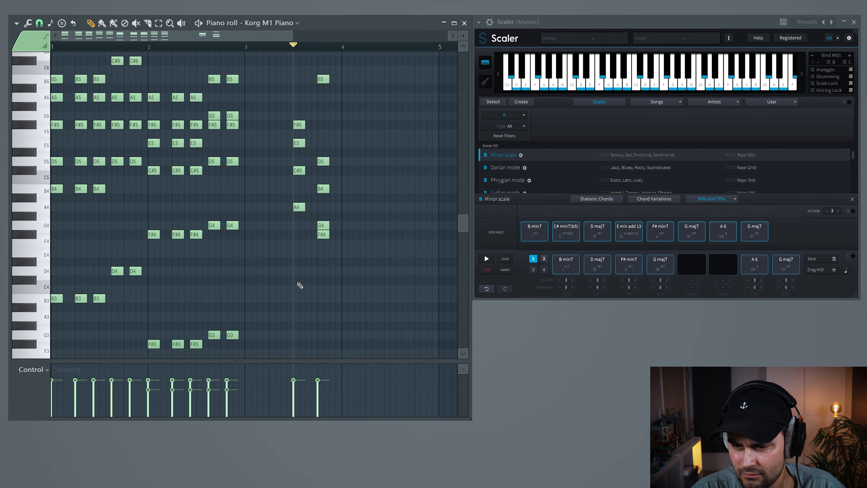
Step: Add an A3 bass note with lowered velocity under the A 6 chord and a G3 under the last G maj7, and play them
{"action": "left_click_drag", "start_coordinate": [293, 321], "coordinate": [293, 308]}
{"action": "key", "text": "space"}
{"action": "key", "text": "space"}
{"action": "double_click", "coordinate": [300, 317]}
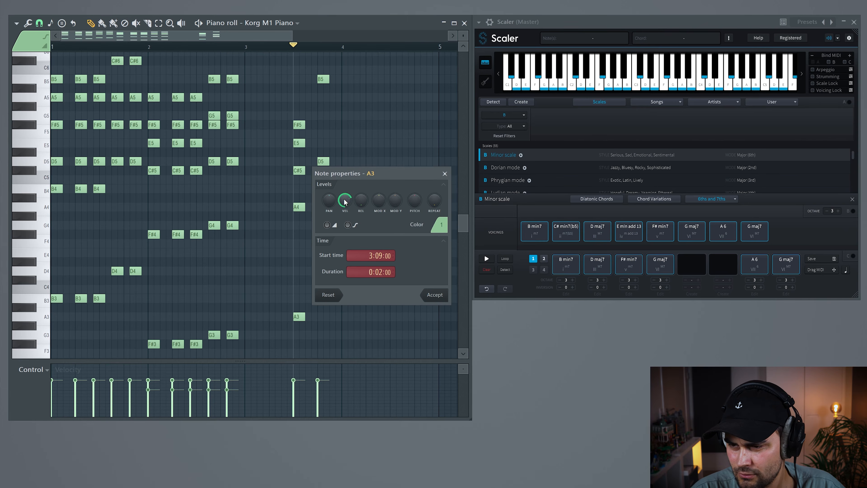
{"action": "left_click", "coordinate": [434, 295]}
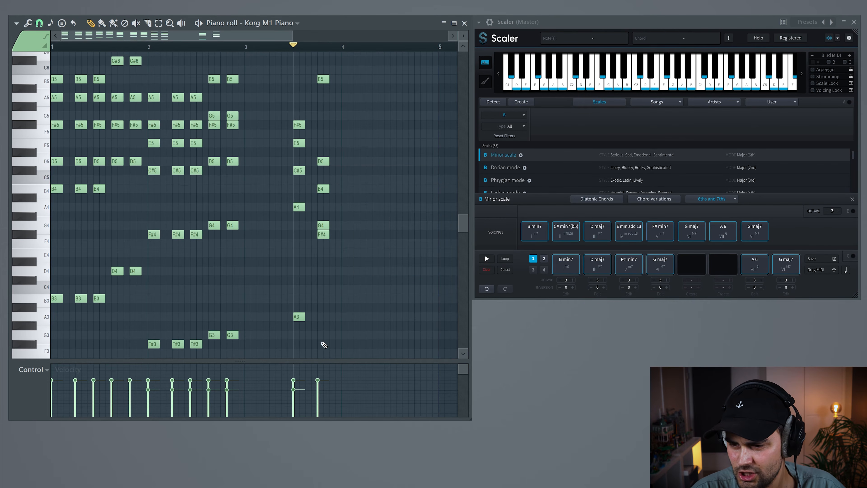
{"action": "key", "text": "space"}
{"action": "key", "text": "space"}
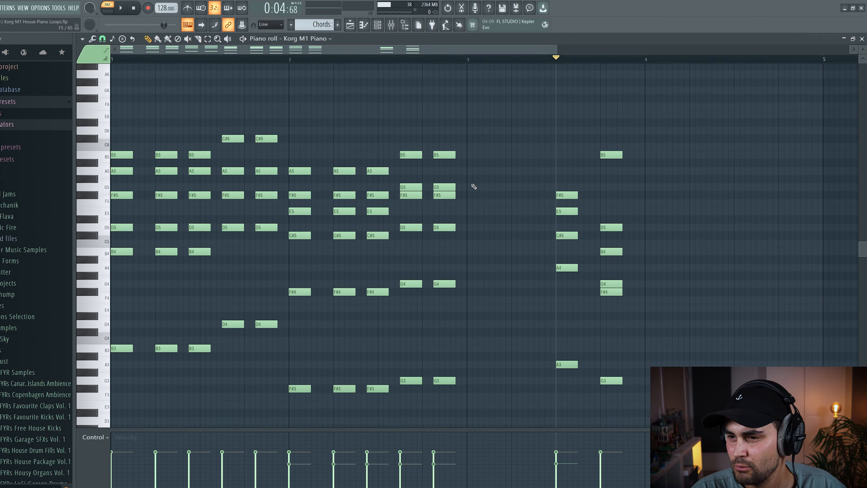
Step: Move the A 6 and final G maj7 chords together one and a quarter bars later
{"action": "scroll", "coordinate": [474, 186], "scroll_direction": "down", "scroll_amount": 2}
{"action": "left_click_drag", "start_coordinate": [668, 390], "coordinate": [533, 83]}
{"action": "left_click_drag", "start_coordinate": [566, 177], "coordinate": [787, 176]}
Step: Duplicate the two-bar pattern without its second G maj7 chord, placing the copy at the start of bar 3
{"action": "mouse_move", "coordinate": [420, 399]}
{"action": "left_mouse_down"}
{"action": "mouse_move", "coordinate": [203, 111]}
{"action": "mouse_move", "coordinate": [116, 104]}
{"action": "left_mouse_up"}
{"action": "key", "text": "ctrl+c"}
{"action": "key", "text": "ctrl+v"}
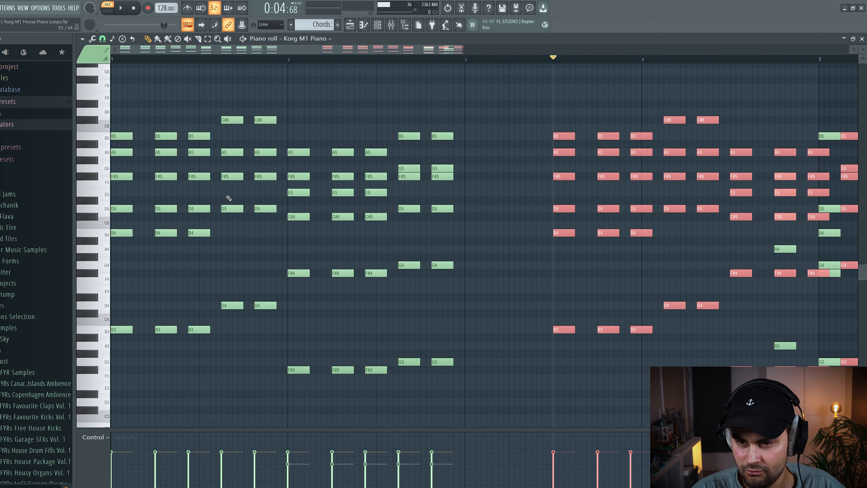
{"action": "left_click_drag", "start_coordinate": [564, 137], "coordinate": [475, 136]}
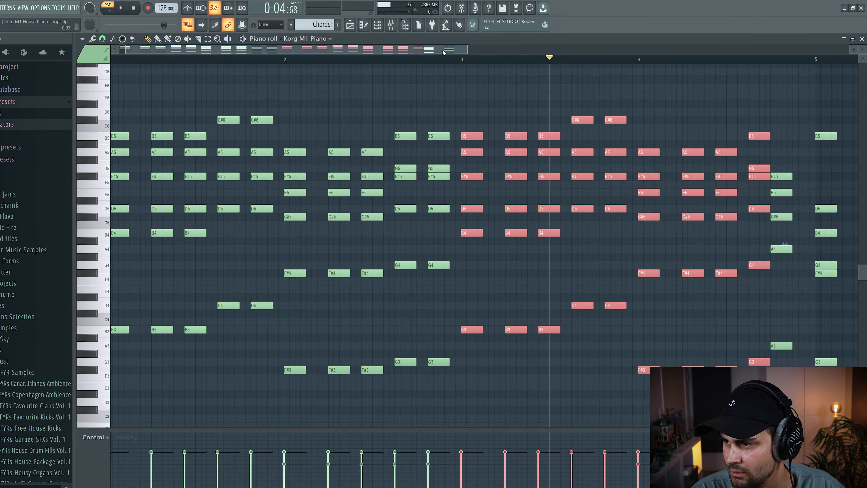
Step: Shorten the final G maj7 chord to one sixteenth, place it just before bar 5, and play from bar 3
{"action": "left_click_drag", "start_coordinate": [443, 50], "coordinate": [518, 47]}
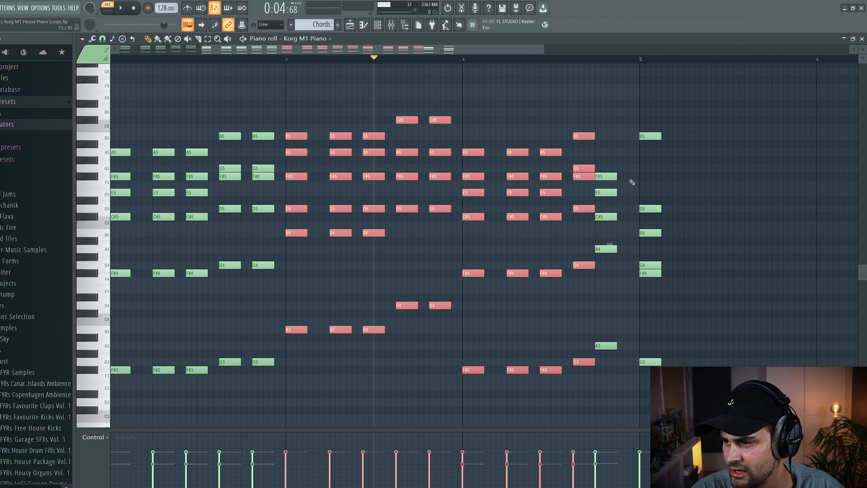
{"action": "left_click", "coordinate": [616, 369]}
{"action": "left_click_drag", "start_coordinate": [620, 374], "coordinate": [603, 177]}
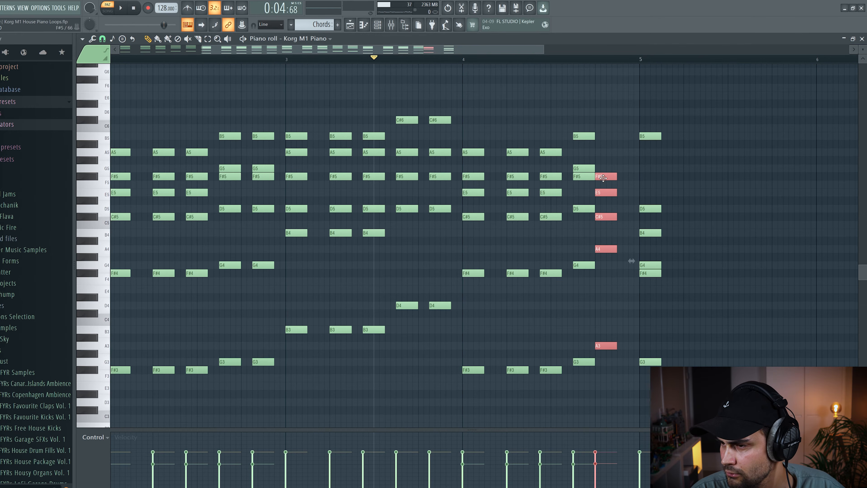
{"action": "left_click_drag", "start_coordinate": [681, 397], "coordinate": [649, 137]}
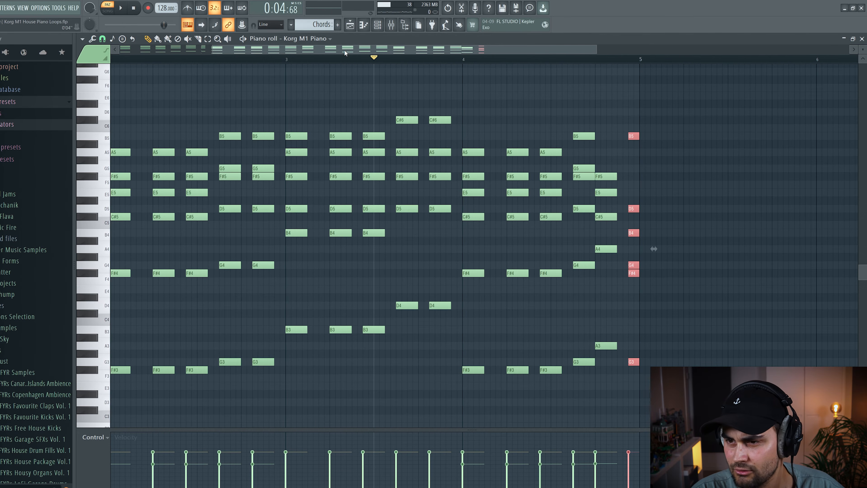
{"action": "scroll", "coordinate": [344, 50], "scroll_direction": "right", "scroll_amount": 3}
{"action": "left_click", "coordinate": [169, 59]}
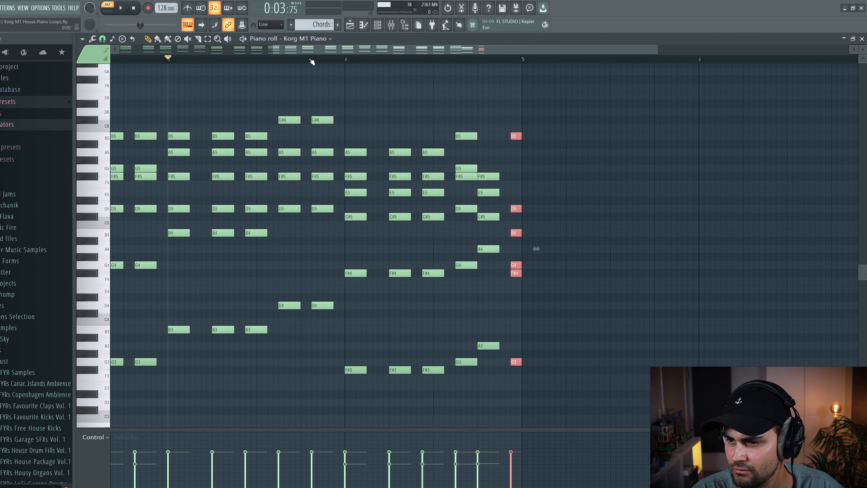
{"action": "key", "text": "space"}
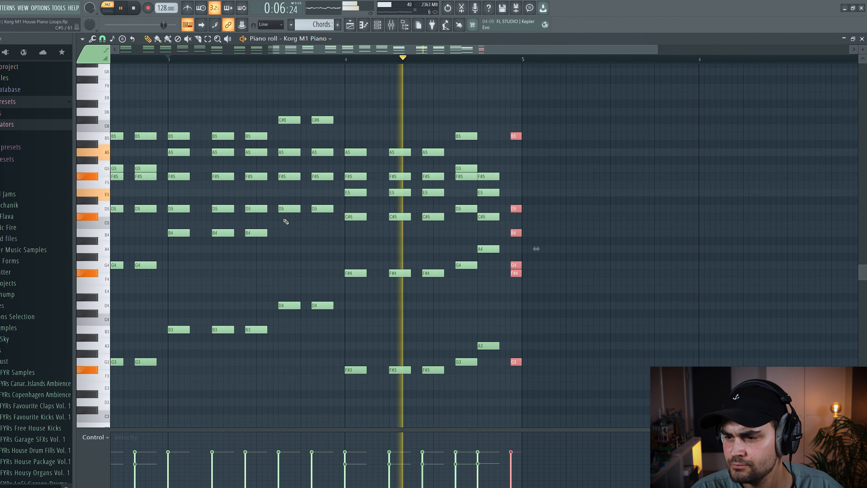
{"action": "key", "text": "space"}
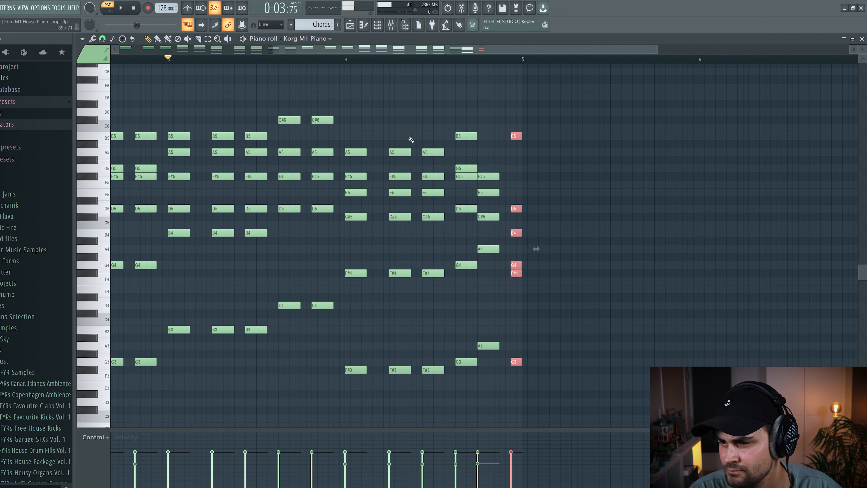
Step: Move the final G maj7 chord one sixteenth earlier, lengthen it to two sixteenths, and play the ending
{"action": "left_click_drag", "start_coordinate": [515, 136], "coordinate": [504, 136]}
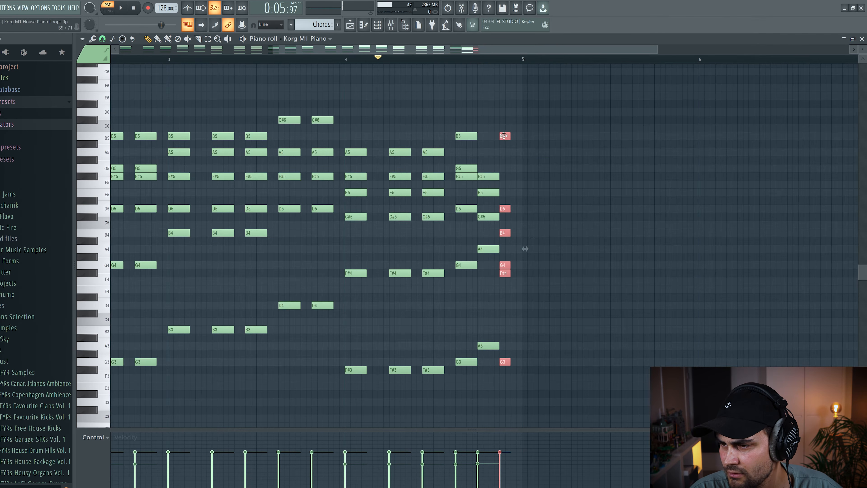
{"action": "key", "text": "space"}
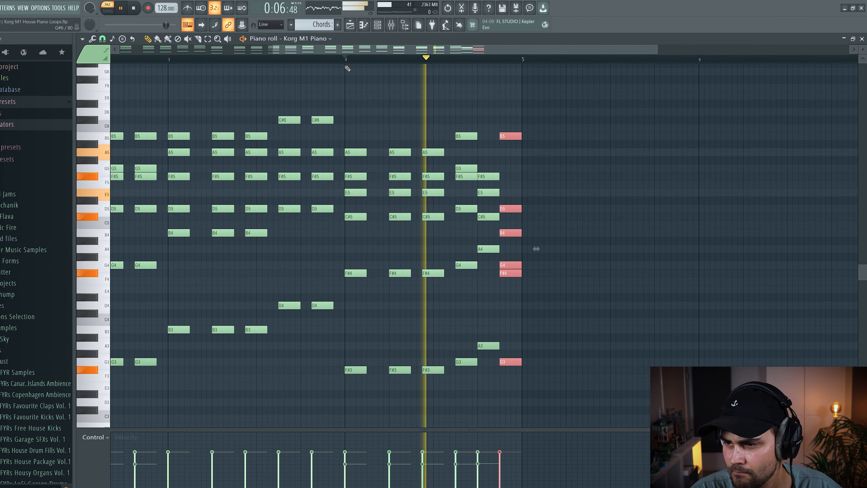
{"action": "key", "text": "space"}
Step: Move the first G maj7 chord in bar 4 one sixteenth earlier and return the playhead to the start
{"action": "left_click_drag", "start_coordinate": [477, 399], "coordinate": [481, 306]}
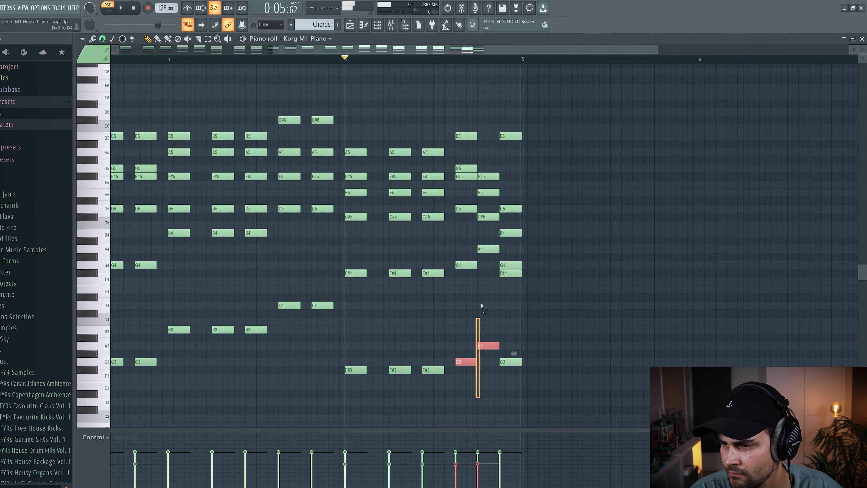
{"action": "left_click_drag", "start_coordinate": [481, 306], "coordinate": [483, 137]}
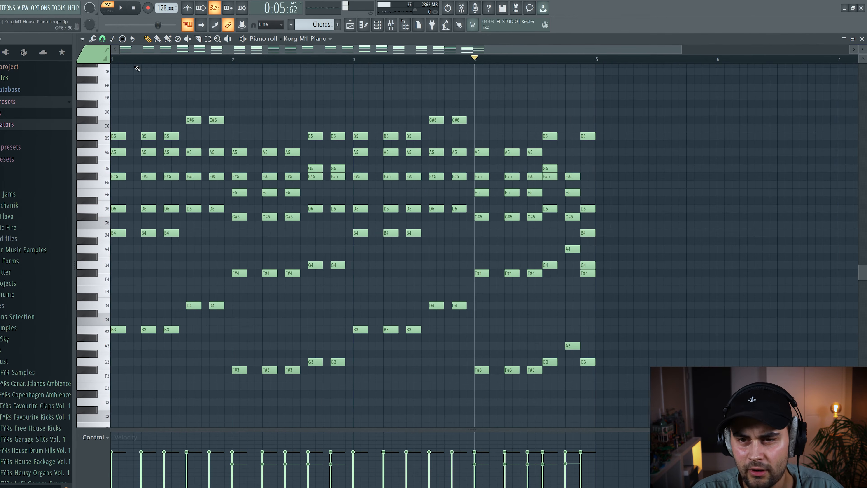
{"action": "left_click", "coordinate": [130, 59]}
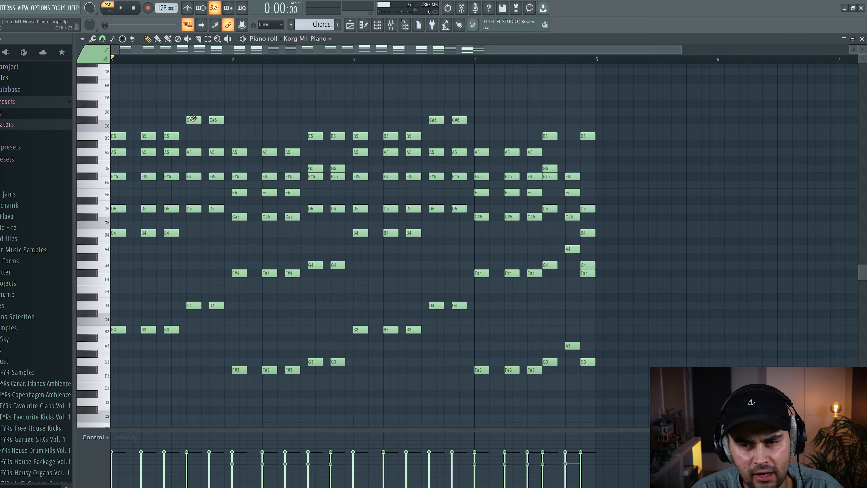
Step: Add a two-sixteenth F#6 melody note on beat 3 of bar 1 and an E6 on its last eighth, auditioning them
{"action": "scroll", "coordinate": [158, 137], "scroll_direction": "up", "scroll_amount": 3}
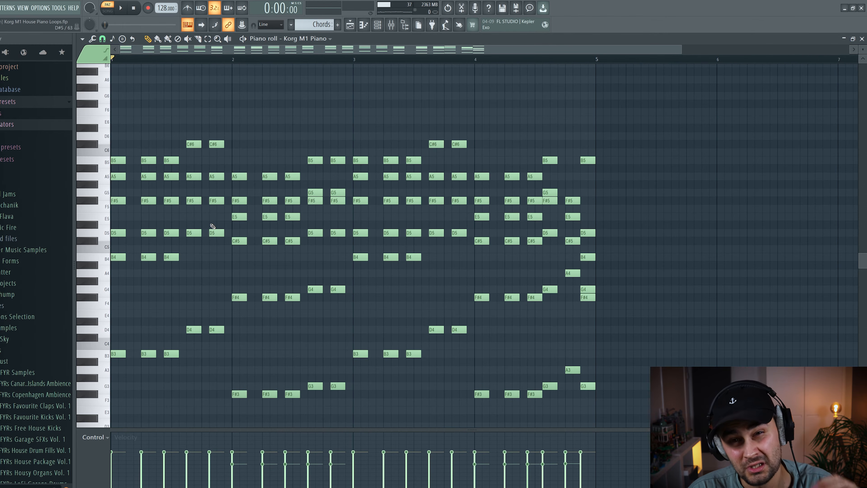
{"action": "key", "text": "space"}
{"action": "left_click", "coordinate": [178, 103]}
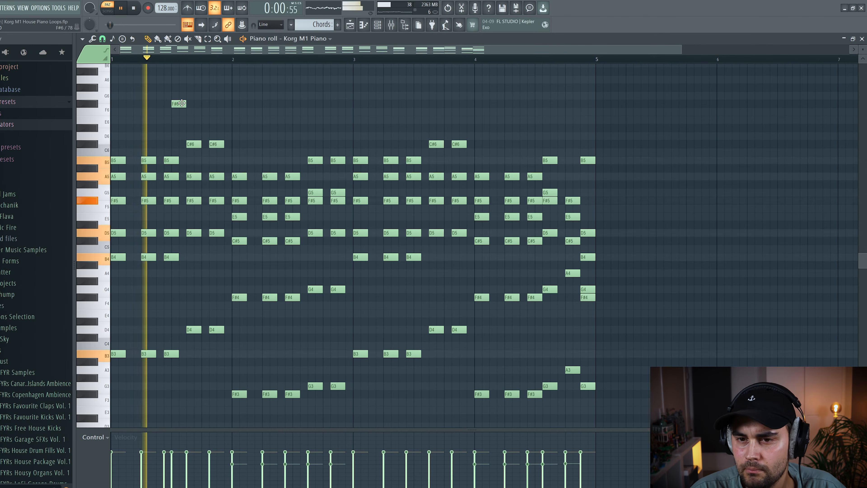
{"action": "key", "text": "space"}
{"action": "left_click", "coordinate": [193, 120]}
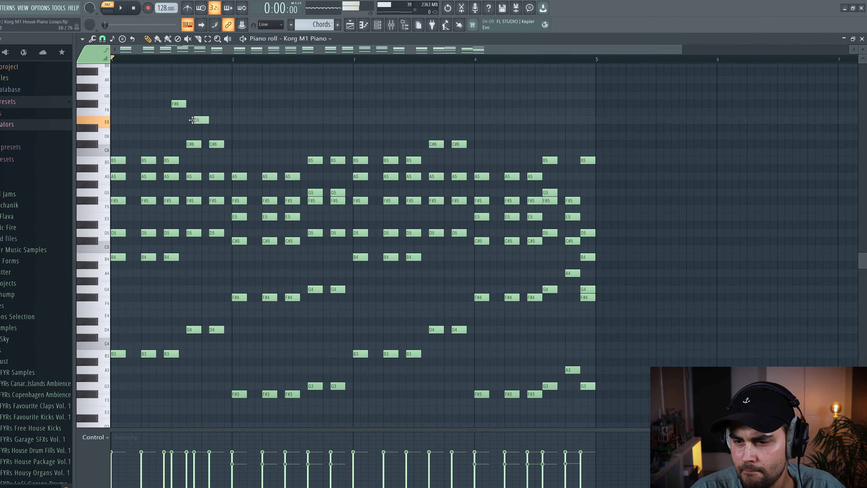
{"action": "mouse_move", "coordinate": [201, 119]}
{"action": "left_mouse_down"}
{"action": "mouse_move", "coordinate": [206, 110]}
{"action": "mouse_move", "coordinate": [210, 133]}
{"action": "mouse_move", "coordinate": [215, 116]}
{"action": "left_mouse_up"}
{"action": "key", "text": "space"}
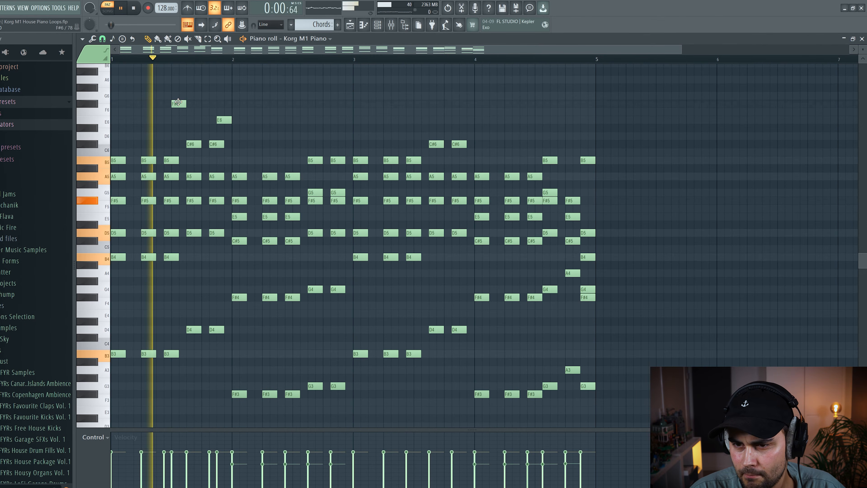
{"action": "key", "text": "space"}
{"action": "key", "text": "space"}
Step: Add a B5 melody note on the third sixteenth of bar 2 and a G6 on its last eighth
{"action": "left_click", "coordinate": [255, 160]}
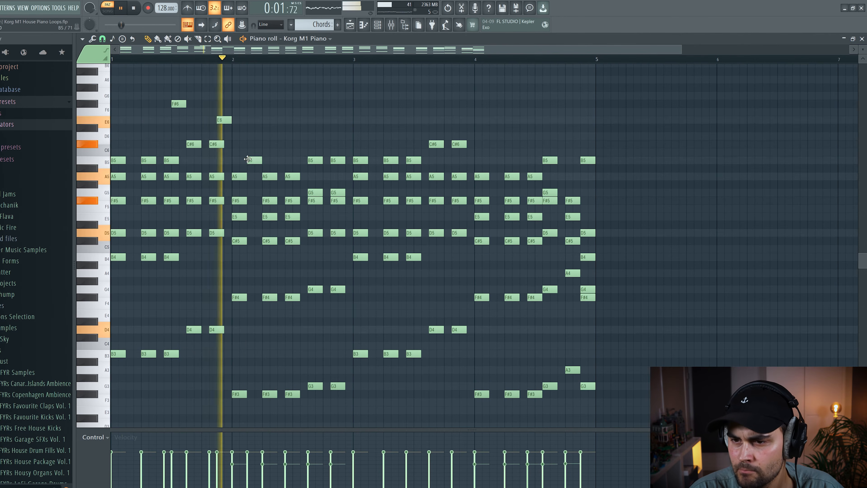
{"action": "key", "text": "space"}
{"action": "key", "text": "space"}
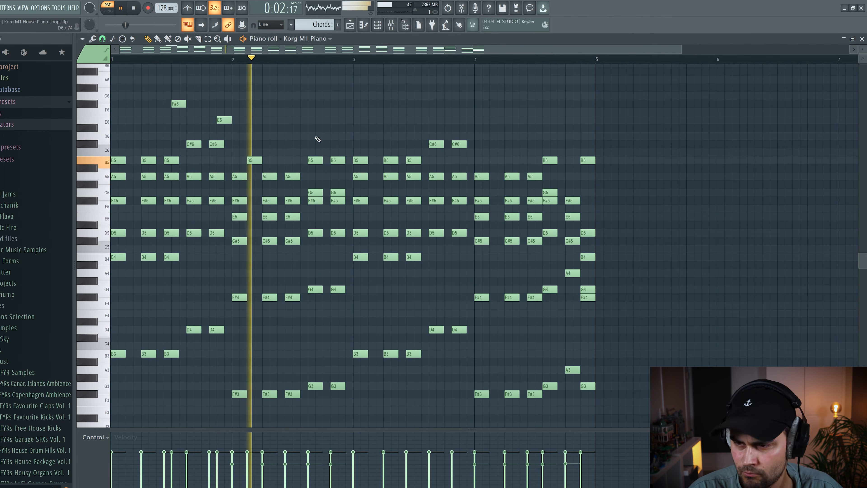
{"action": "left_click", "coordinate": [337, 96]}
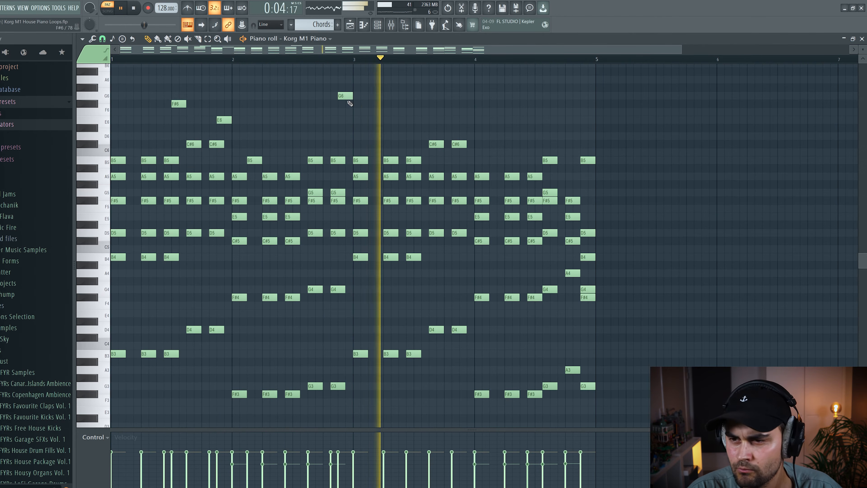
Step: Extend the melody with E6 on beat 3 of bar 3, B5 on its last eighth, and F#6 on bar 4's third sixteenth
{"action": "key", "text": "space"}
{"action": "left_click", "coordinate": [414, 104]}
{"action": "key", "text": "space"}
{"action": "left_click_drag", "start_coordinate": [417, 103], "coordinate": [420, 120]}
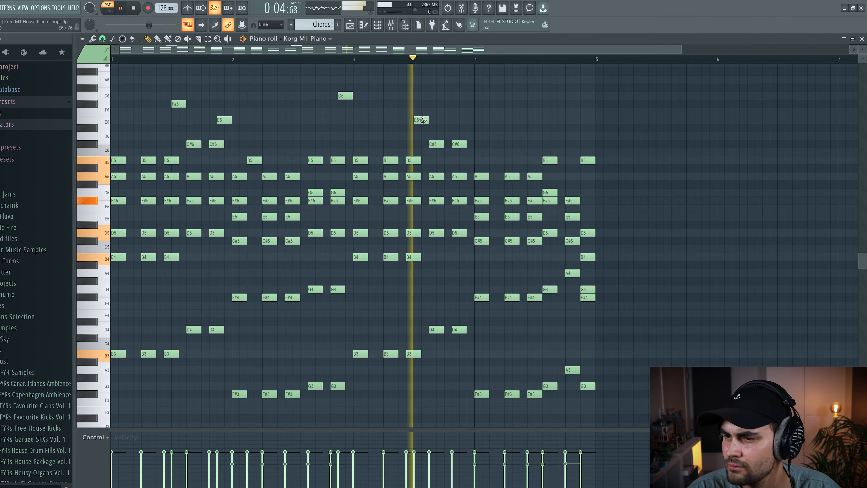
{"action": "key", "text": "space"}
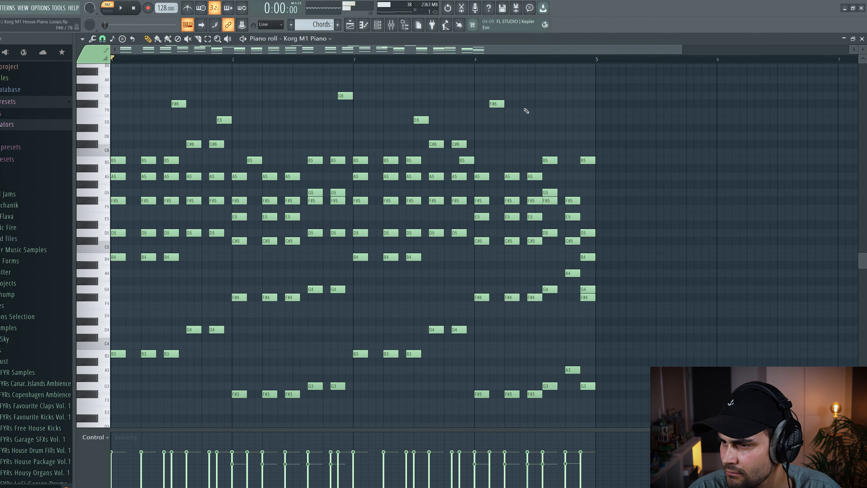
Step: Add E6 and C#6 melody notes in bar 4 and a G6 above the final chord, then play the ending
{"action": "left_click_drag", "start_coordinate": [570, 118], "coordinate": [562, 144]}
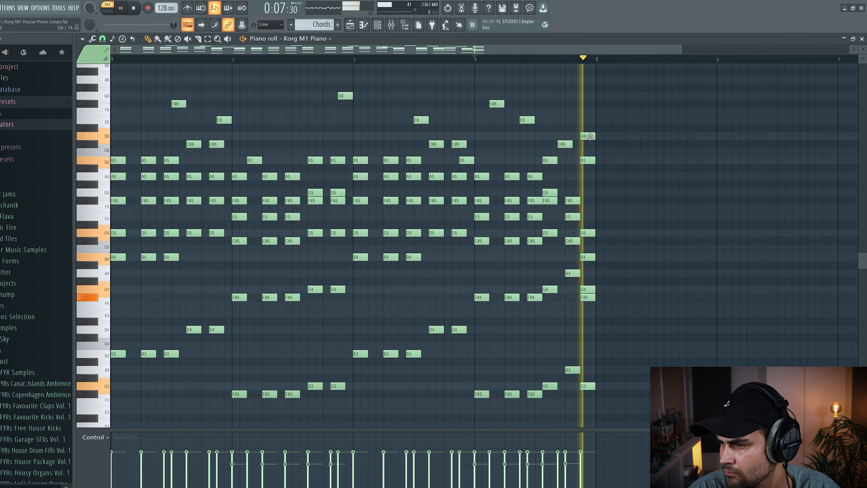
{"action": "left_click_drag", "start_coordinate": [590, 136], "coordinate": [588, 88]}
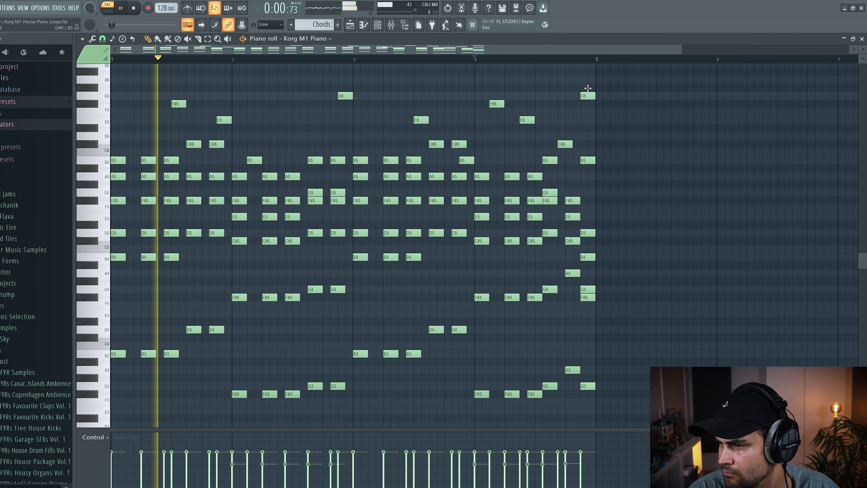
{"action": "left_click", "coordinate": [556, 60]}
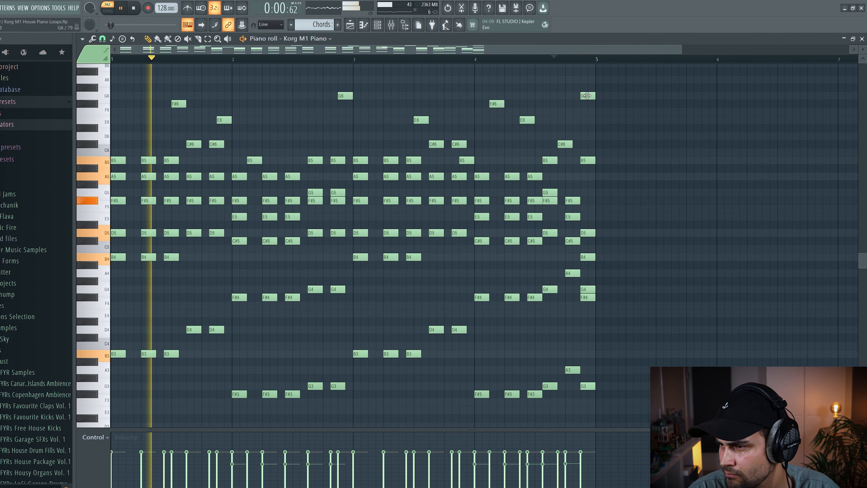
{"action": "key", "text": "space"}
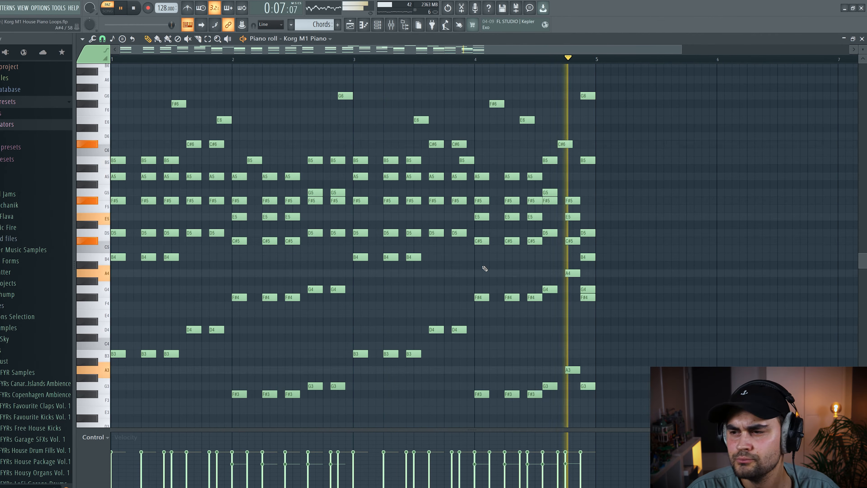
{"action": "key", "text": "space"}
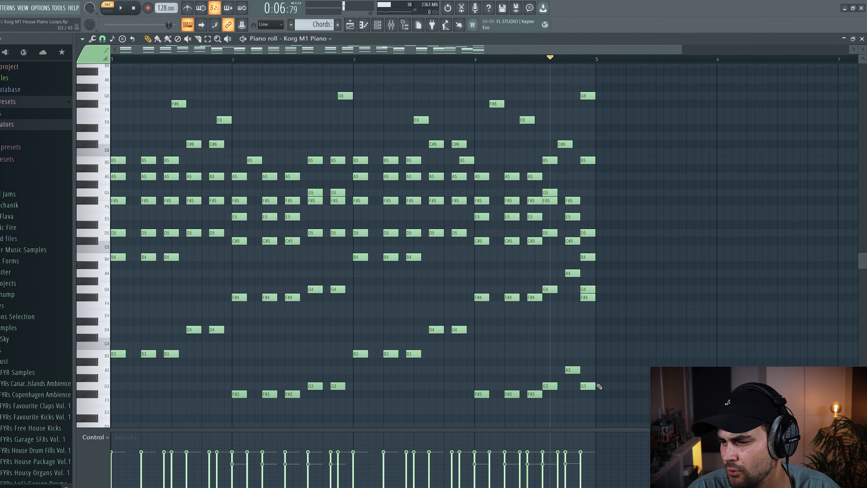
Step: Remove the G6 and F#4 notes from the final chord in bar 4 and play the ending
{"action": "key", "text": "space"}
{"action": "right_click", "coordinate": [588, 97]}
{"action": "key", "text": "space"}
{"action": "key", "text": "space"}
{"action": "key", "text": "space"}
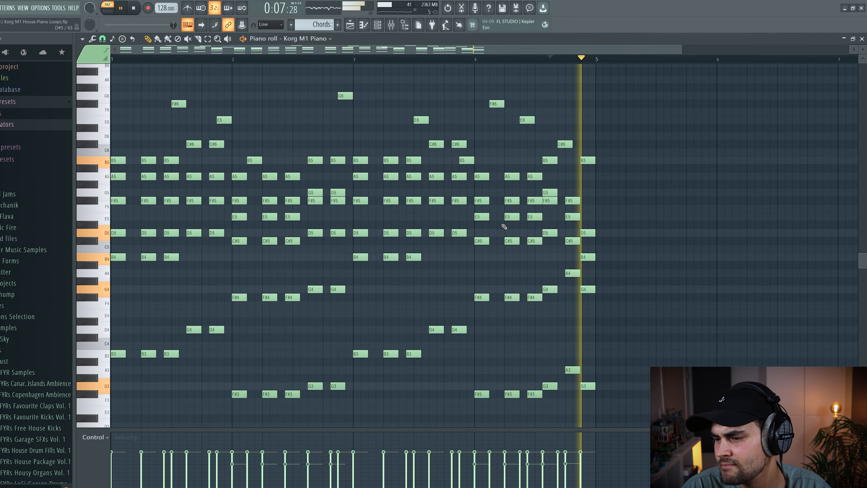
{"action": "key", "text": "space"}
Step: Quantize all notes with the MPC 56% groove template, leaving durations unchanged, and play the pattern
{"action": "scroll", "coordinate": [505, 227], "scroll_direction": "down", "scroll_amount": 2}
{"action": "left_click_drag", "start_coordinate": [625, 406], "coordinate": [94, 64]}
{"action": "scroll", "coordinate": [211, 144], "scroll_direction": "down", "scroll_amount": 1}
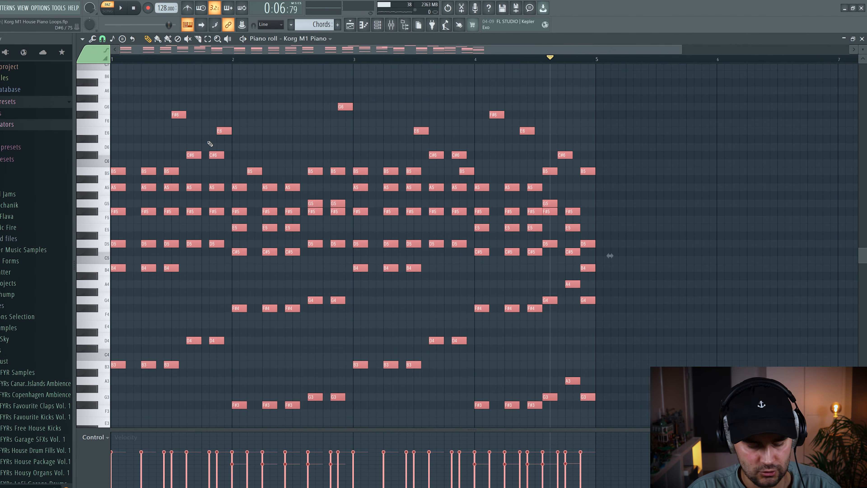
{"action": "key", "text": "alt+q"}
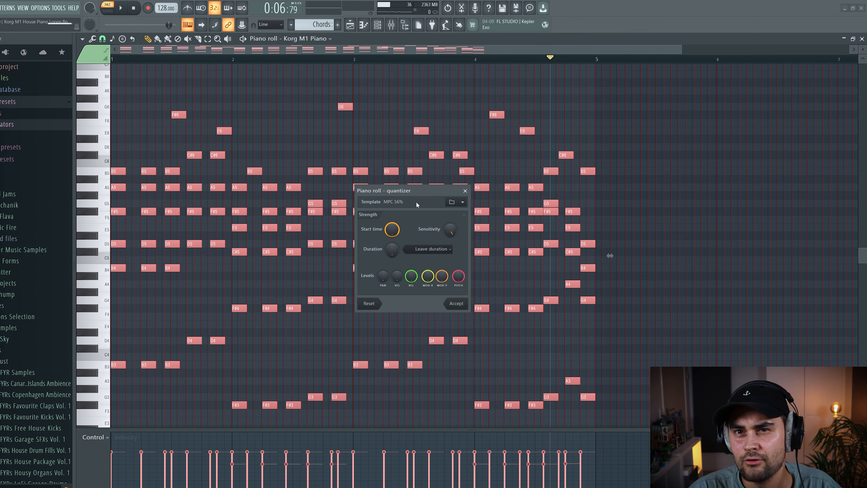
{"action": "left_click", "coordinate": [455, 303]}
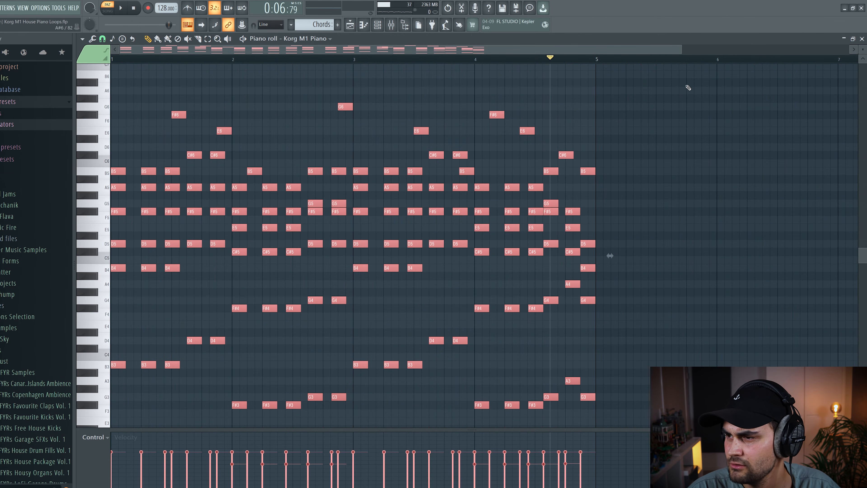
{"action": "left_click_drag", "start_coordinate": [681, 52], "coordinate": [270, 103]}
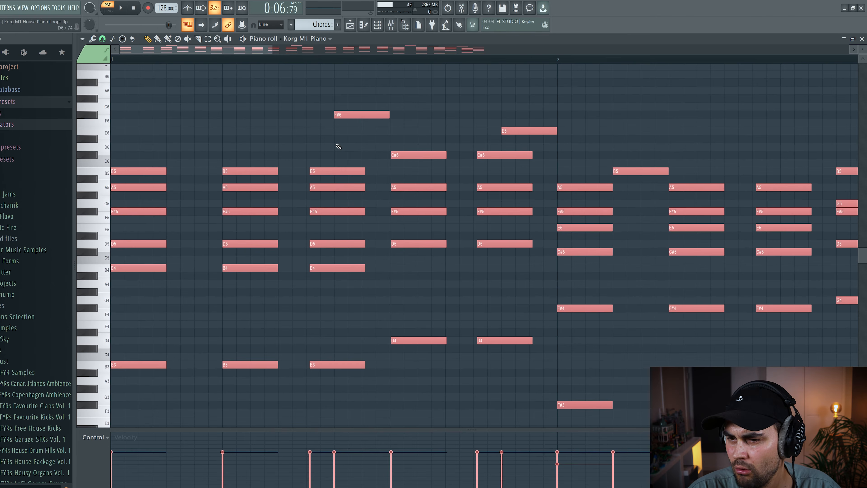
{"action": "left_click_drag", "start_coordinate": [272, 50], "coordinate": [562, 50]}
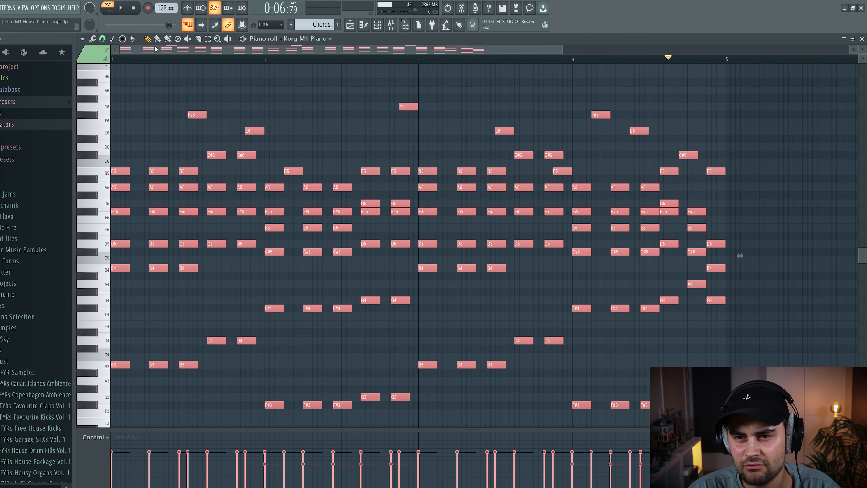
{"action": "key", "text": "space"}
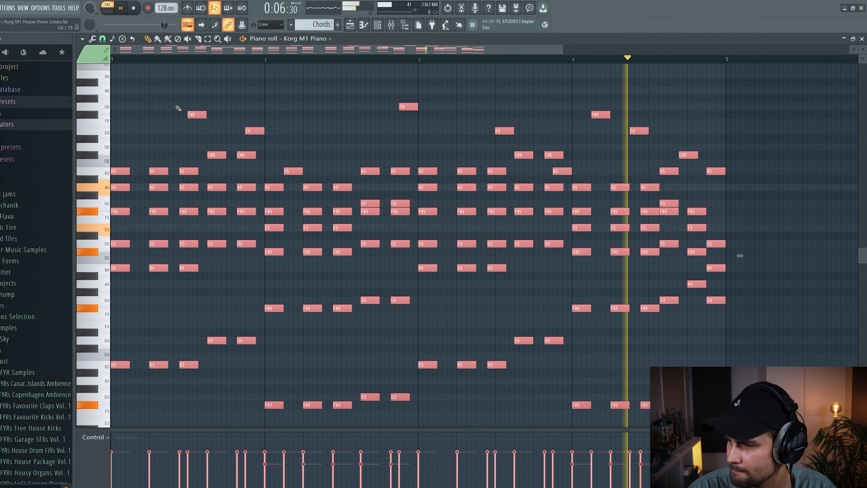
{"action": "key", "text": "space"}
{"action": "scroll", "coordinate": [212, 105], "scroll_direction": "down", "scroll_amount": 2}
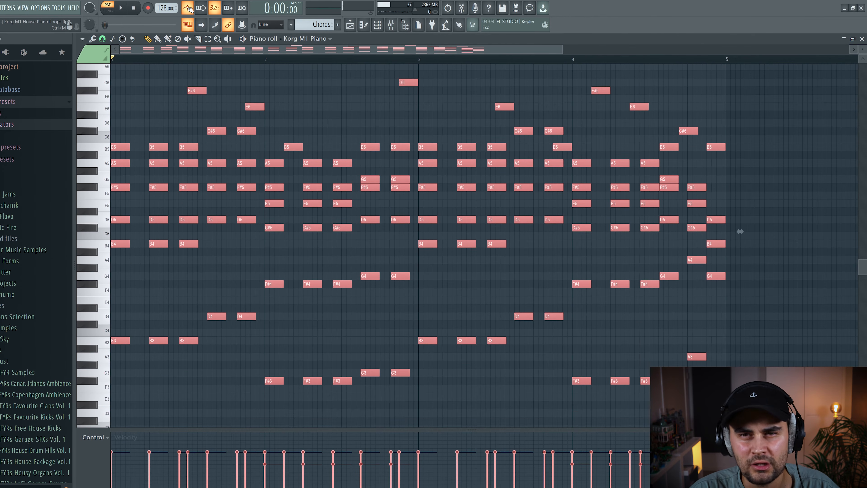
{"action": "key", "text": "space"}
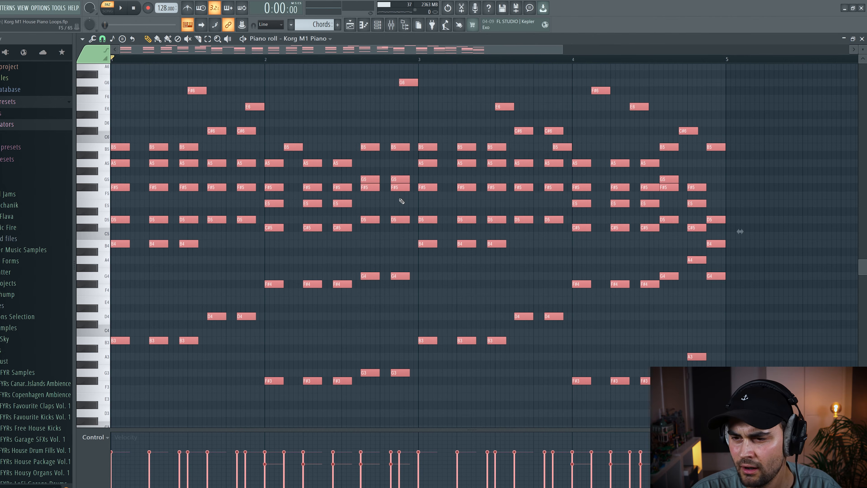
Step: Slightly randomize the velocities of all notes with bipolar variation and play the result
{"action": "key", "text": "alt+r"}
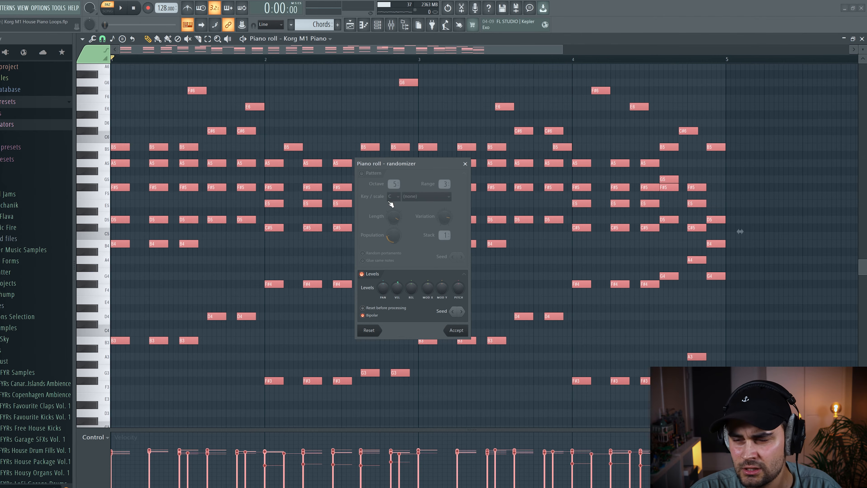
{"action": "left_click_drag", "start_coordinate": [376, 174], "coordinate": [343, 163]}
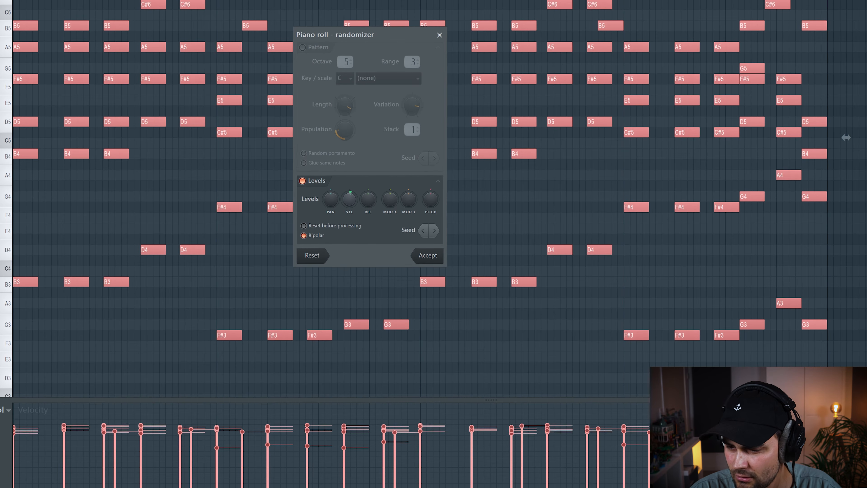
{"action": "left_click_drag", "start_coordinate": [349, 199], "coordinate": [349, 195]}
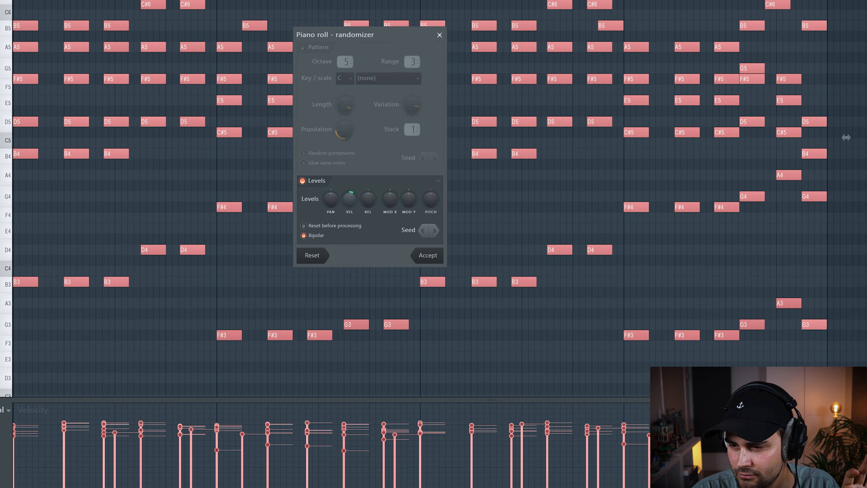
{"action": "left_click", "coordinate": [429, 258]}
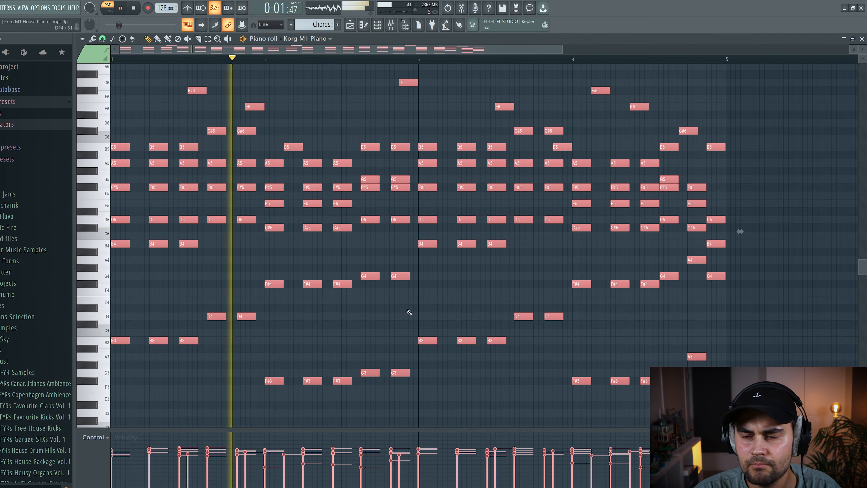